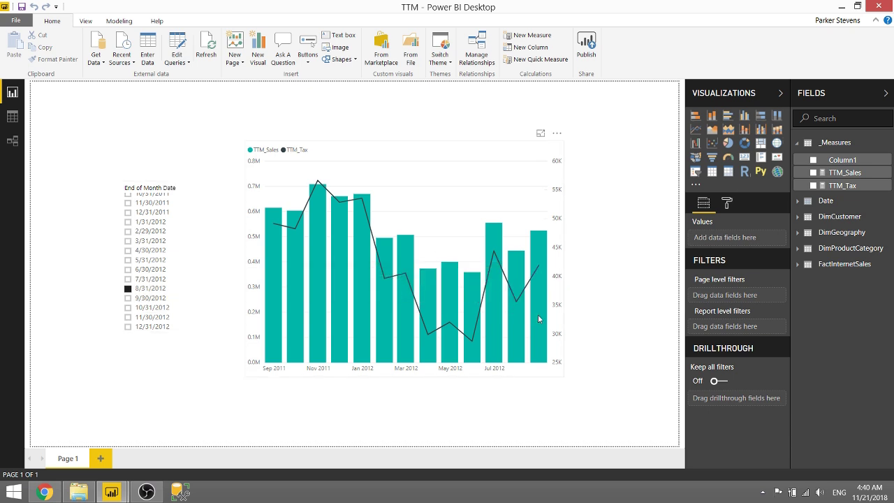
Step: Select 10/31/2013 in the date slicer to view the trailing 12 months ending October 2013
mouse_move(538, 319)
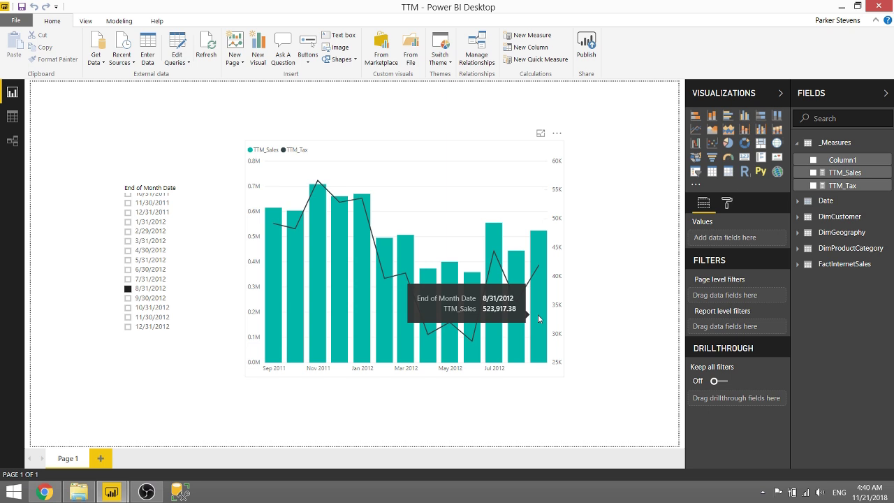
mouse_move(272, 330)
scroll(143, 294, "down", 5)
left_click(142, 295)
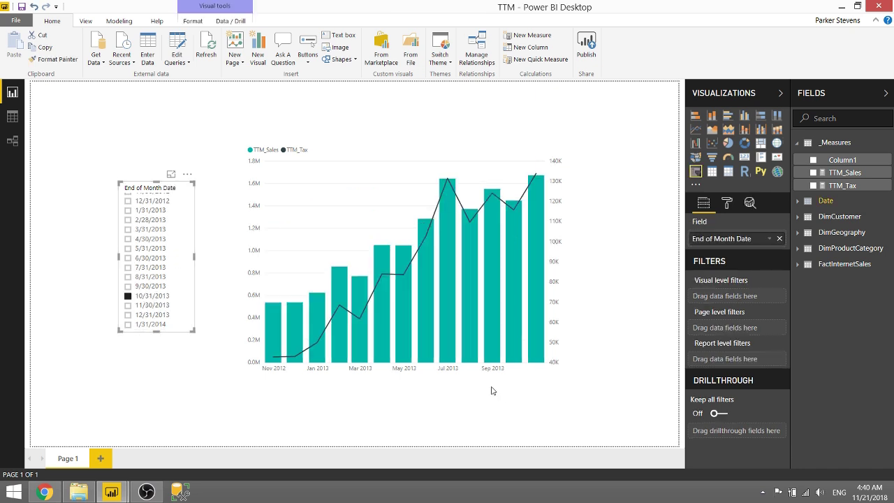
mouse_move(537, 293)
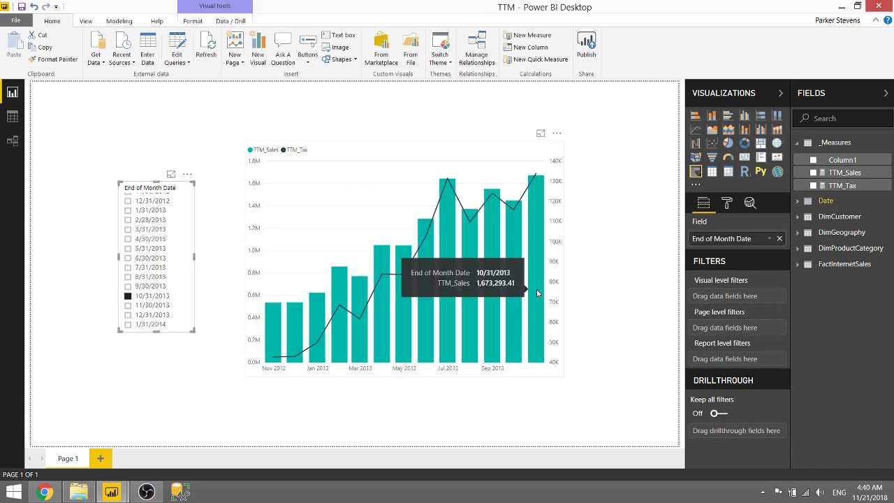
mouse_move(268, 329)
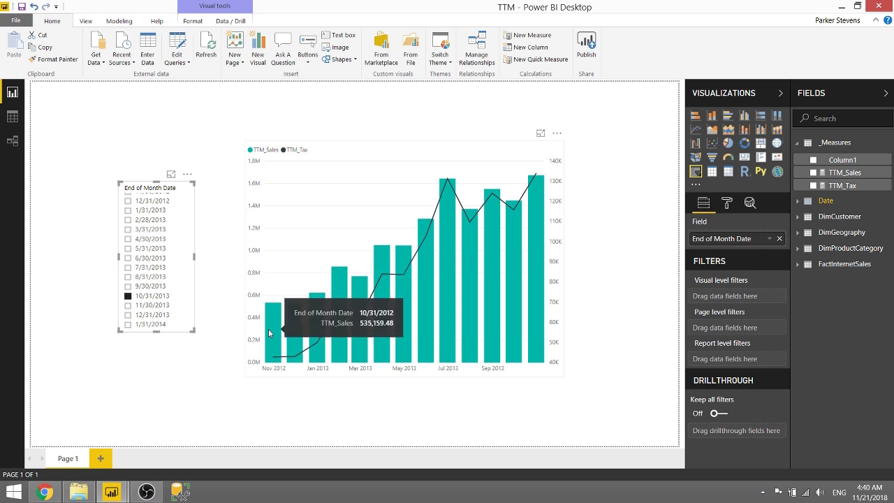
Step: Clear the 10/31/2013 slicer selection so the chart shows Feb 2013 to Jan 2014
left_click(146, 296)
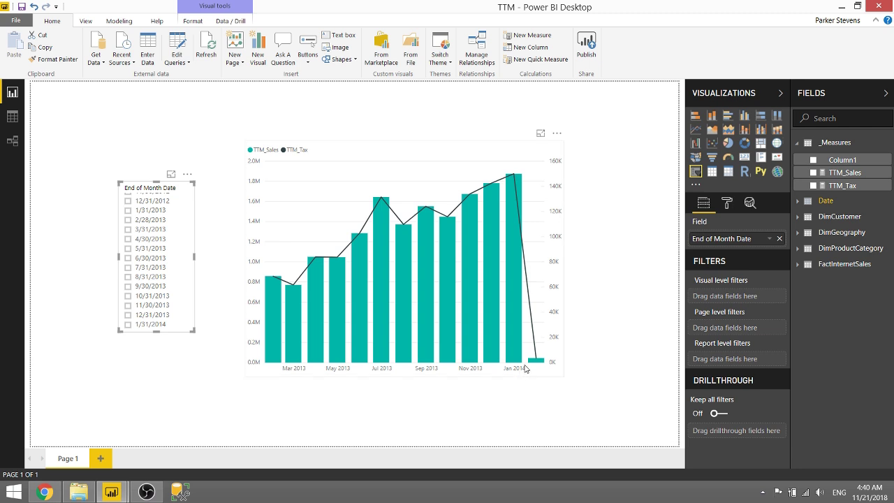
mouse_move(534, 364)
mouse_move(268, 356)
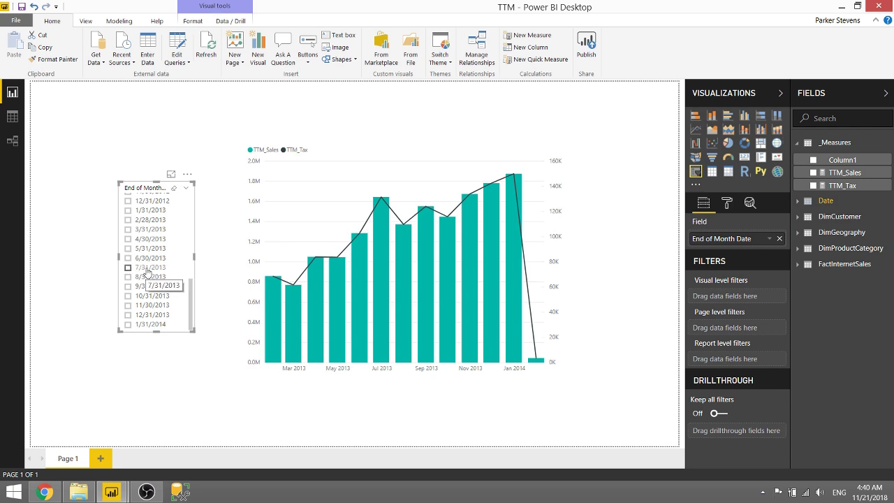
scroll(148, 273, "up", 4)
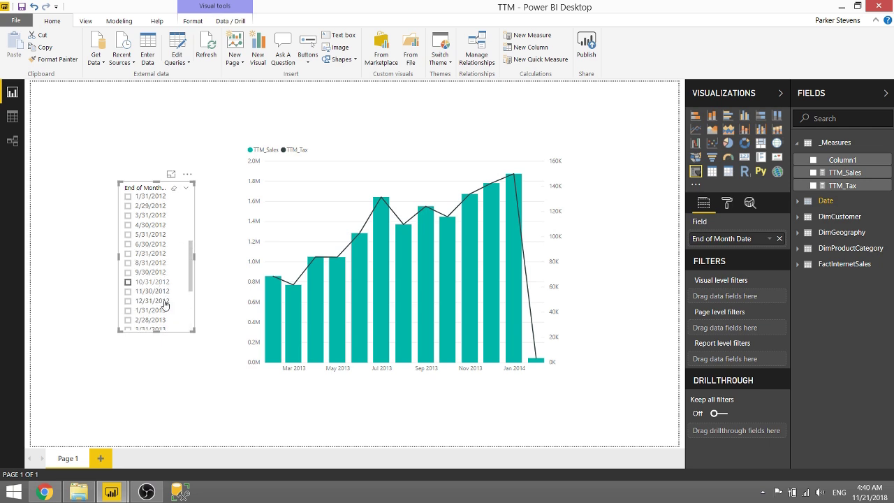
left_click(115, 492)
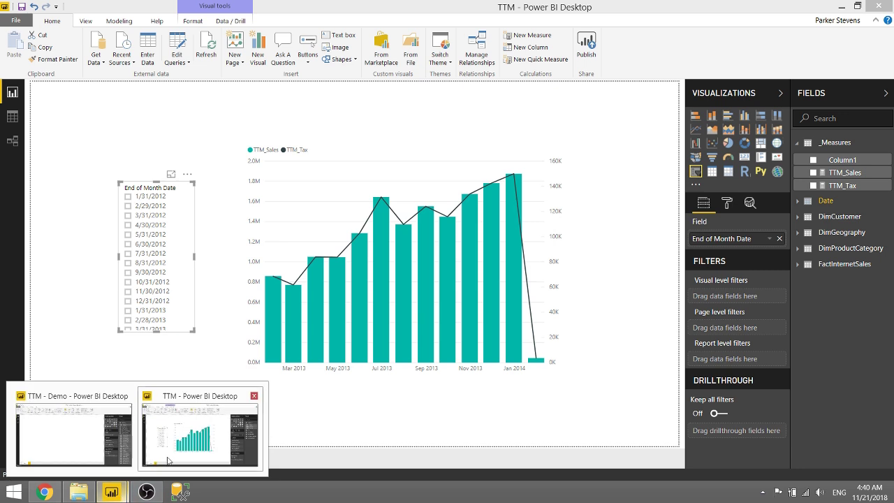
Step: In the TTM - Demo report, add a line and clustered column chart at the canvas centre
left_click(107, 434)
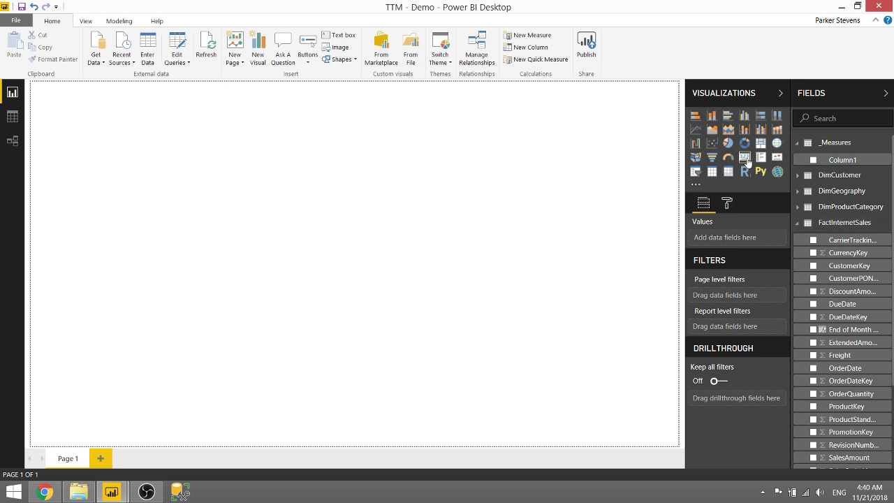
left_click(761, 131)
left_click_drag(154, 210, 550, 374)
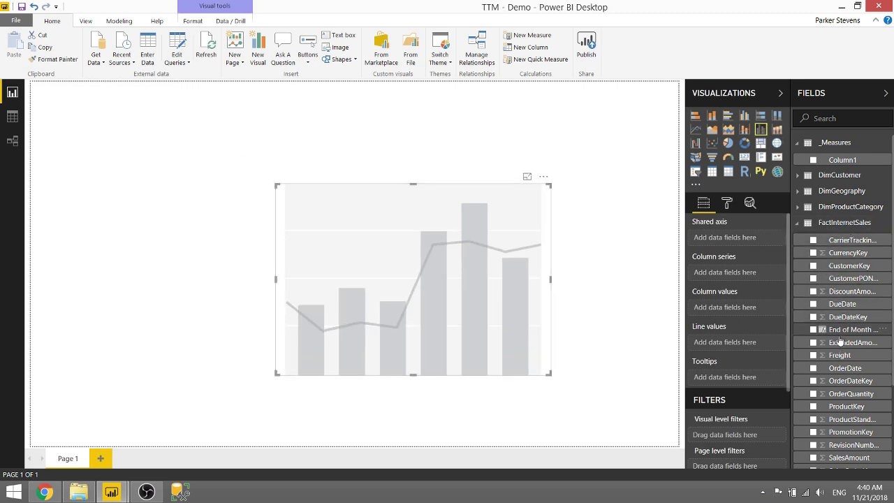
Step: Put plain End of Month Date on the shared axis and SalesAmount as column values
left_click_drag(843, 332, 732, 240)
left_click(770, 239)
left_click(802, 314)
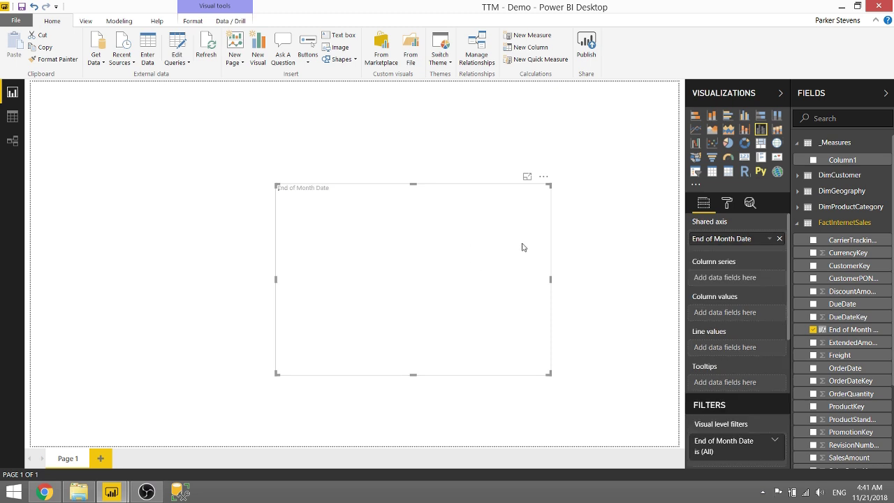
scroll(842, 318, "down", 1)
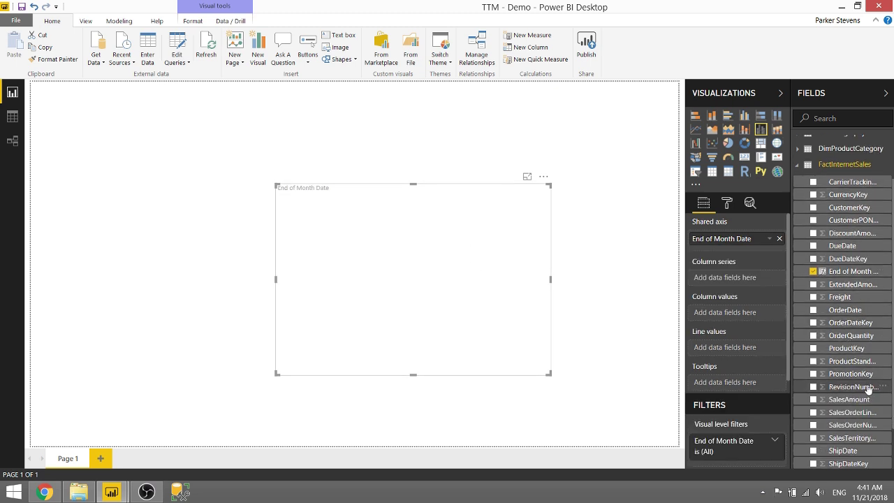
left_click_drag(849, 399, 515, 261)
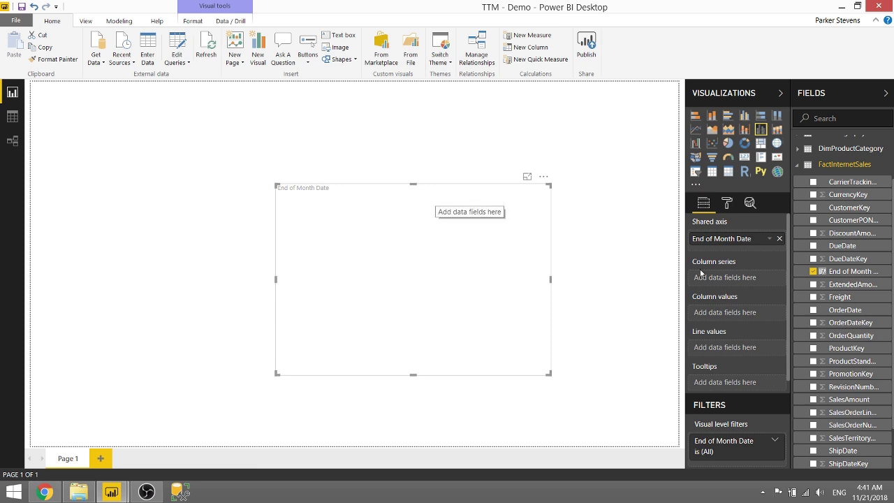
left_click_drag(848, 399, 451, 183)
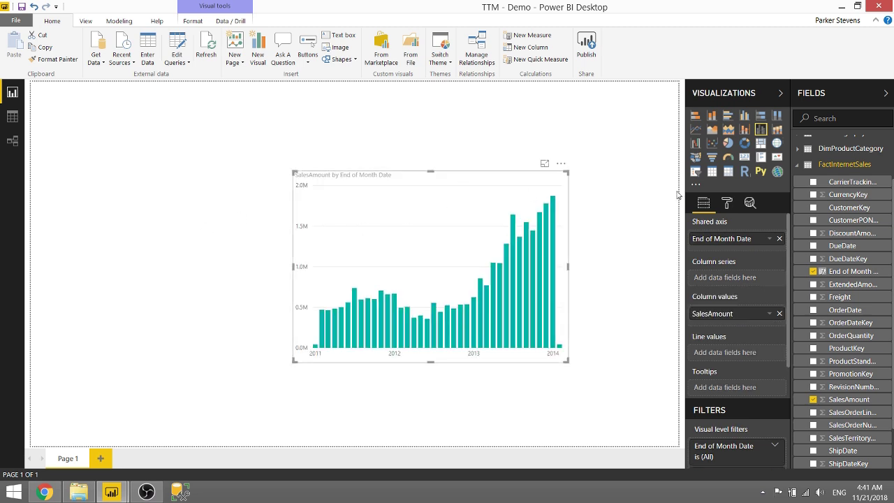
Step: Add a List-style slicer on FactInternetSales End of Month Date
left_click(626, 198)
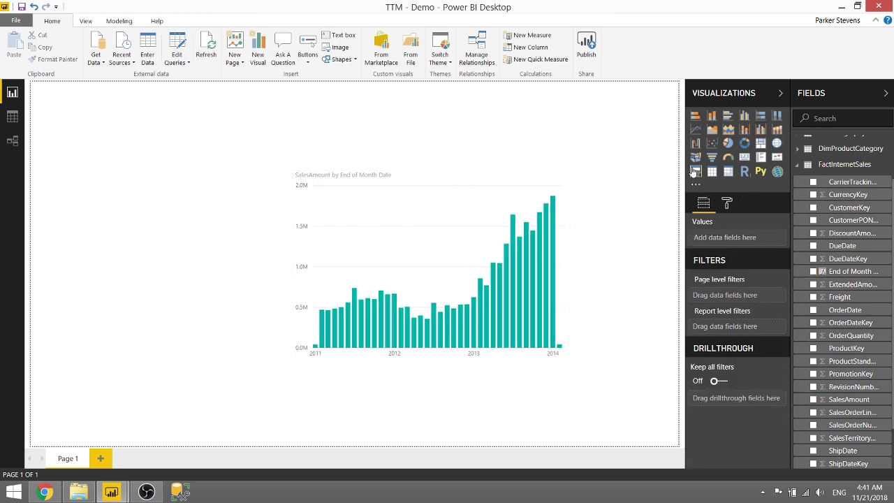
left_click(695, 172)
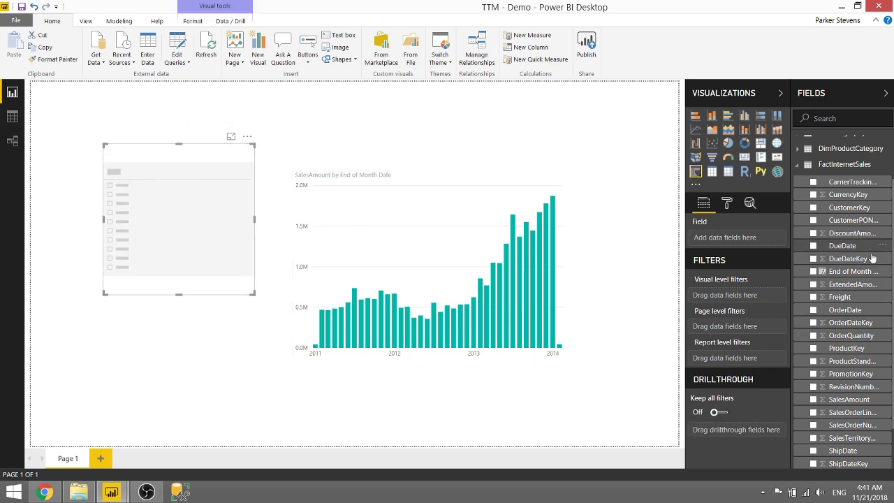
left_click_drag(853, 271, 723, 239)
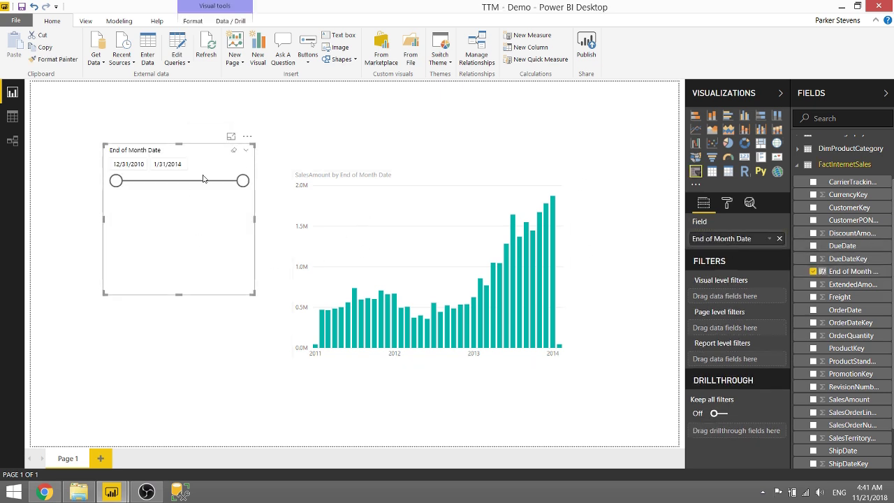
left_click(245, 151)
left_click(254, 202)
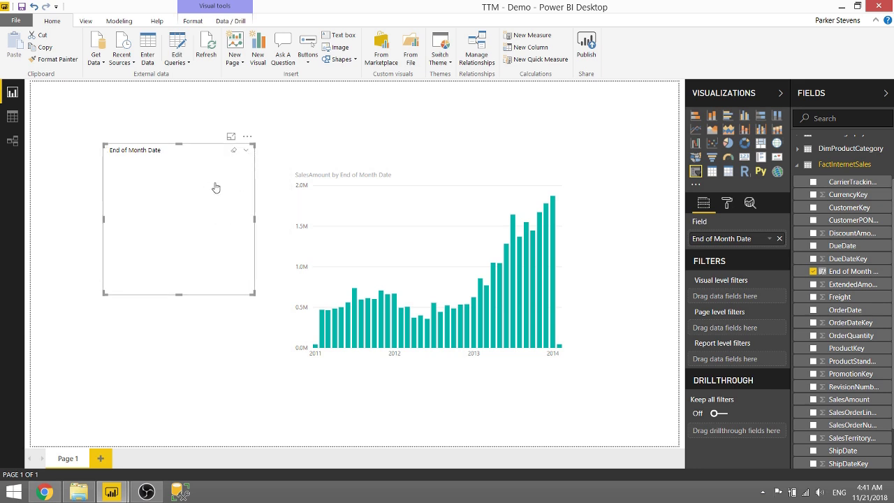
Step: Try slicer selections of 6/30/2011 and 7/31/2011, ending with only 6/30/2011 selected
left_click(164, 218)
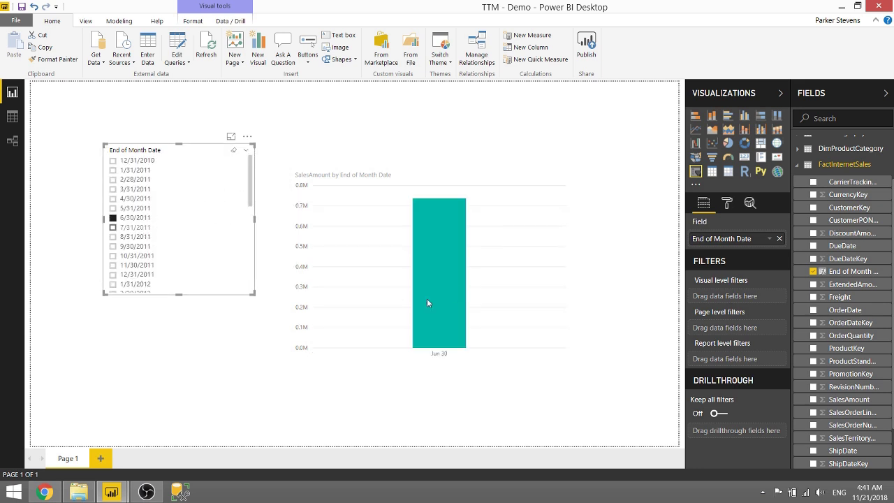
left_click(138, 228, "ctrl")
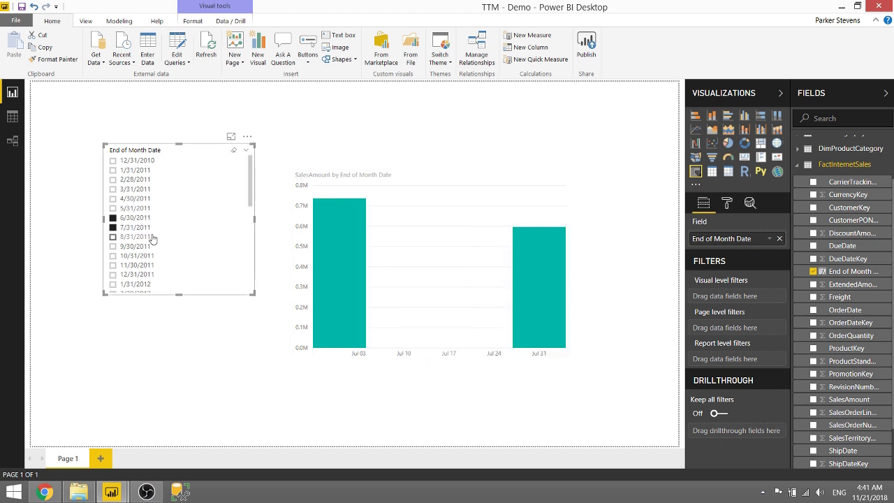
left_click(141, 221, "ctrl")
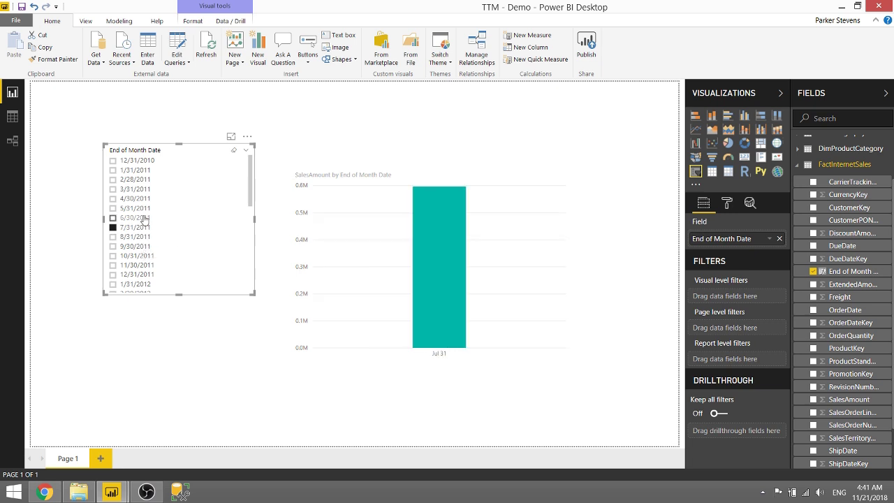
left_click(142, 218)
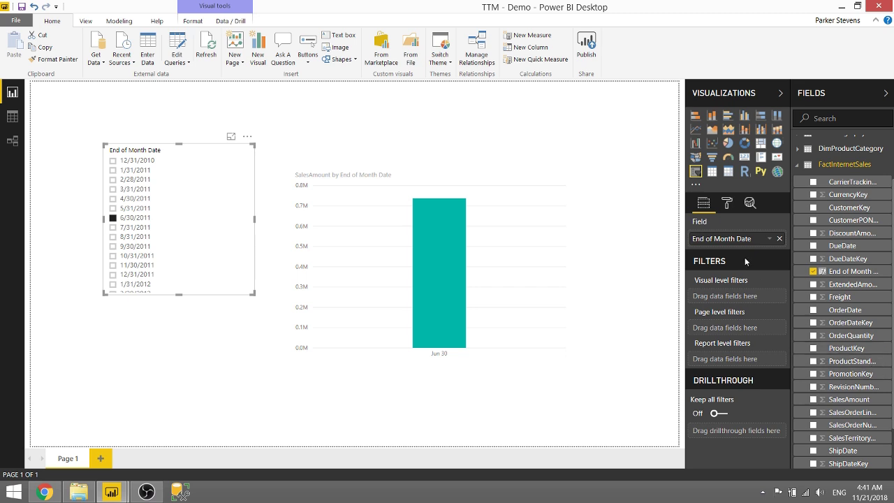
Step: Delete the slicer and create table Date = DISTINCT(FactInternetSales[End of Month Date])
key("Delete")
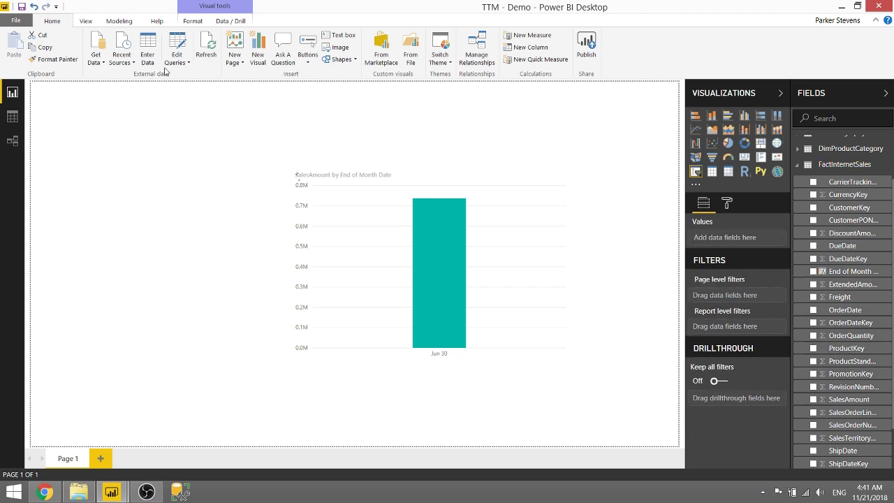
left_click(116, 21)
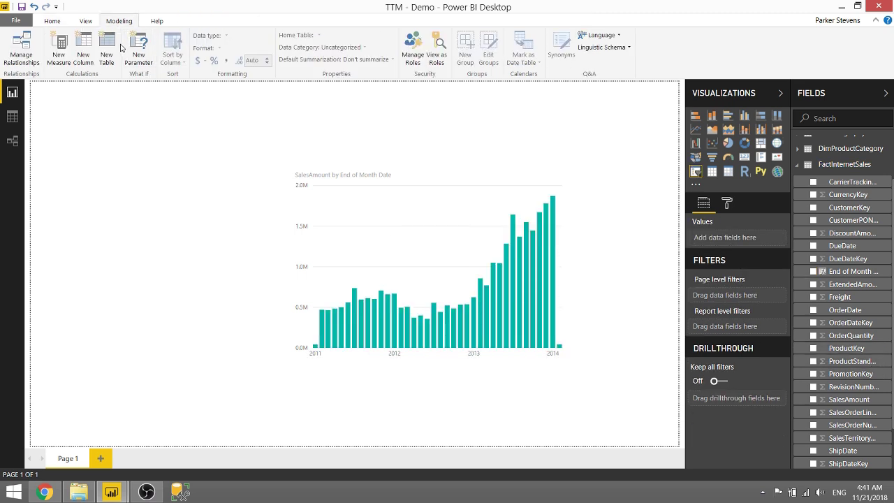
left_click(112, 45)
type("Date = D")
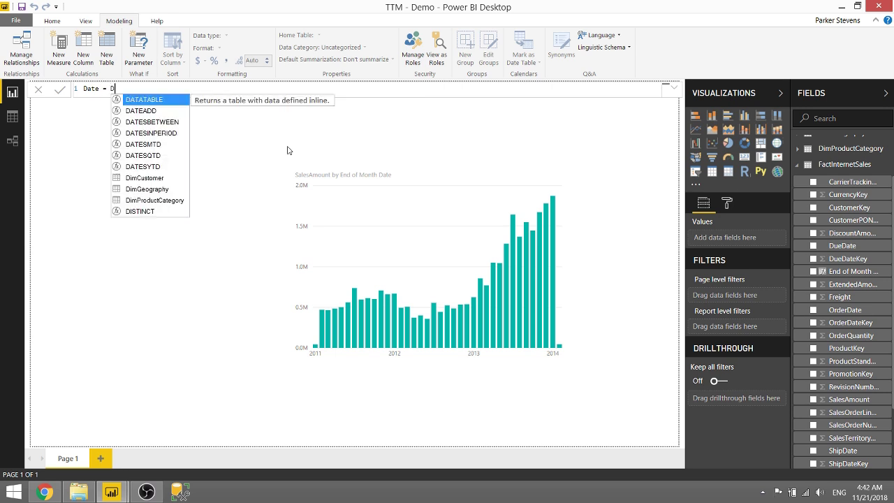
type("ISTINCT(end")
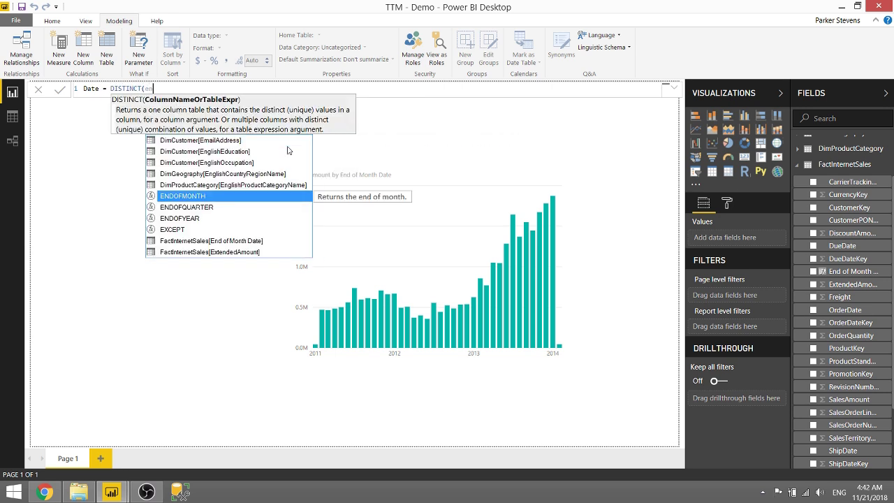
key("Down")
key("Down")
key("Down")
key("Tab")
type(")")
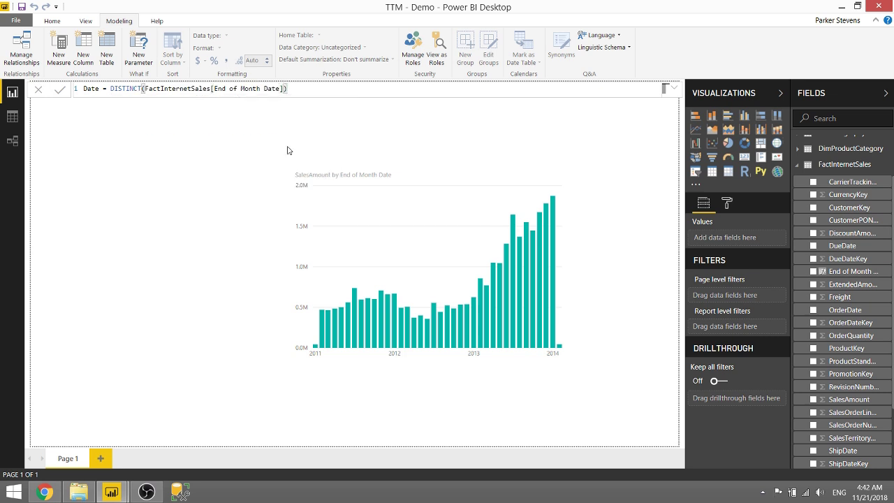
key("Return")
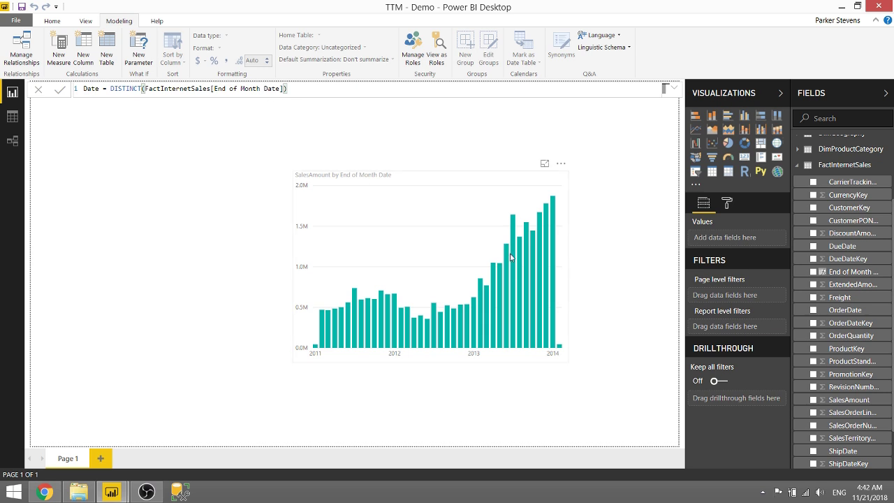
Step: Locate the unlinked Date table in the relationships diagram, move it near the others, and return to the report
left_click(19, 142)
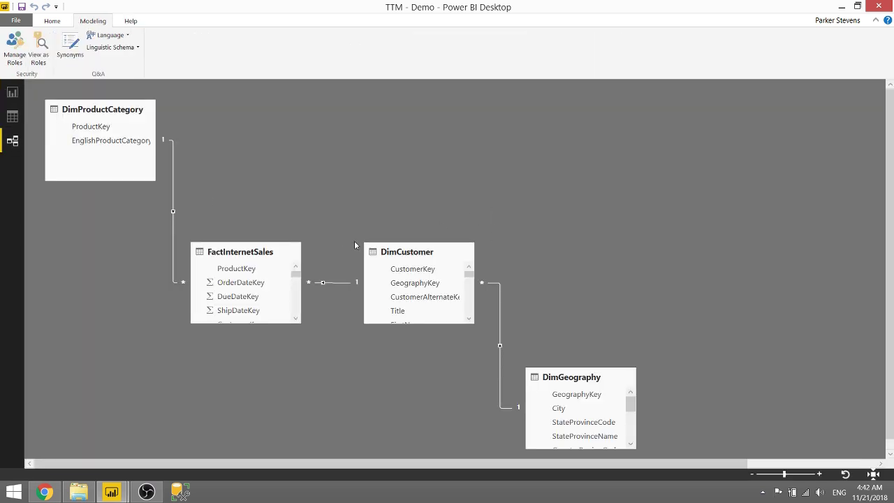
left_click(771, 477)
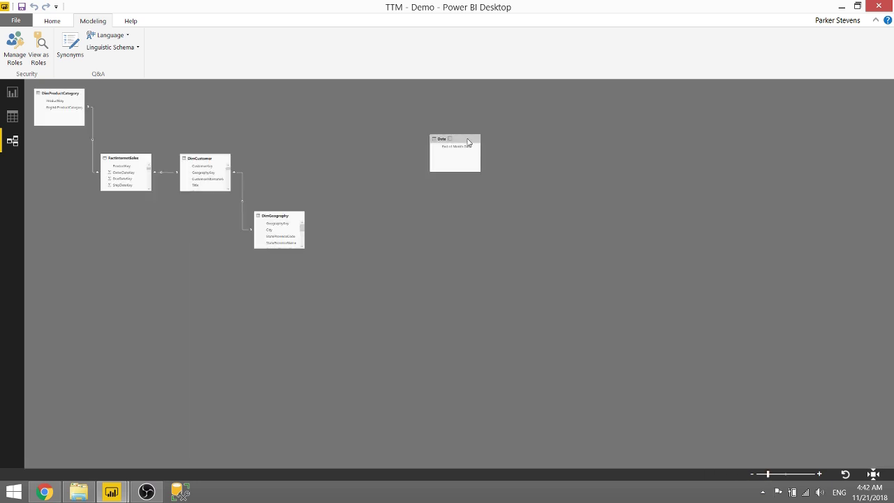
left_click_drag(467, 140, 165, 103)
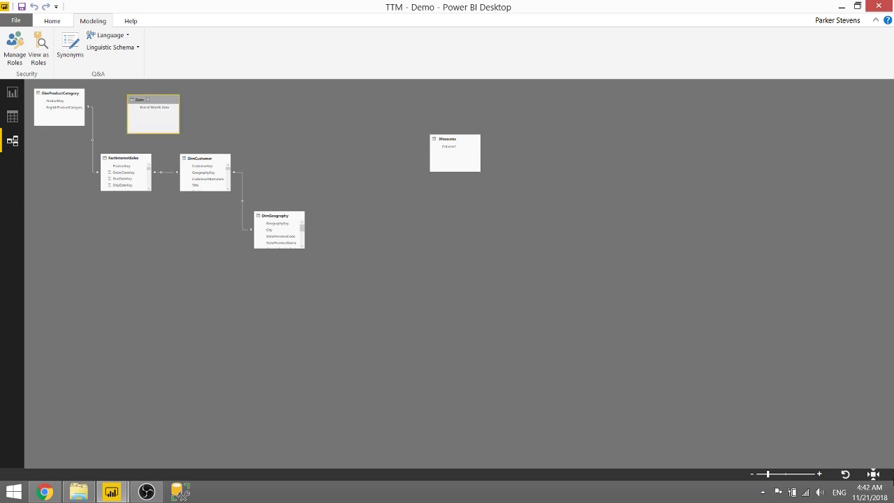
left_click(800, 477)
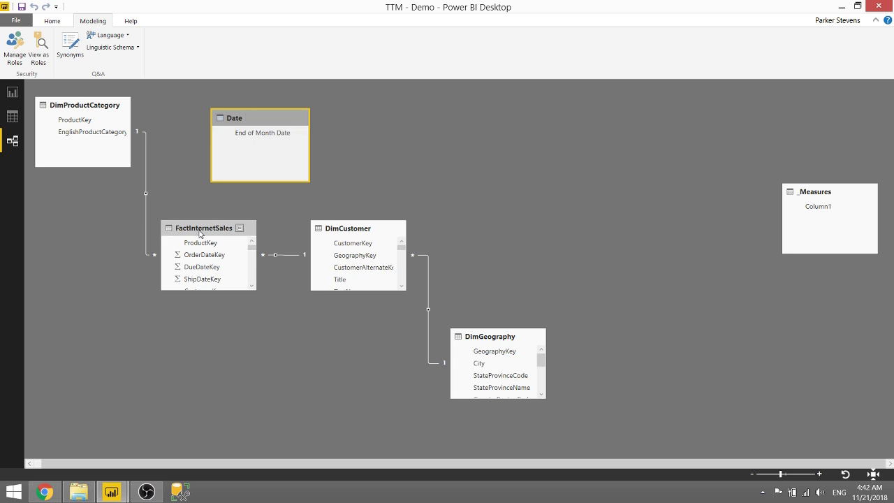
left_click_drag(190, 255, 183, 258)
left_click(12, 91)
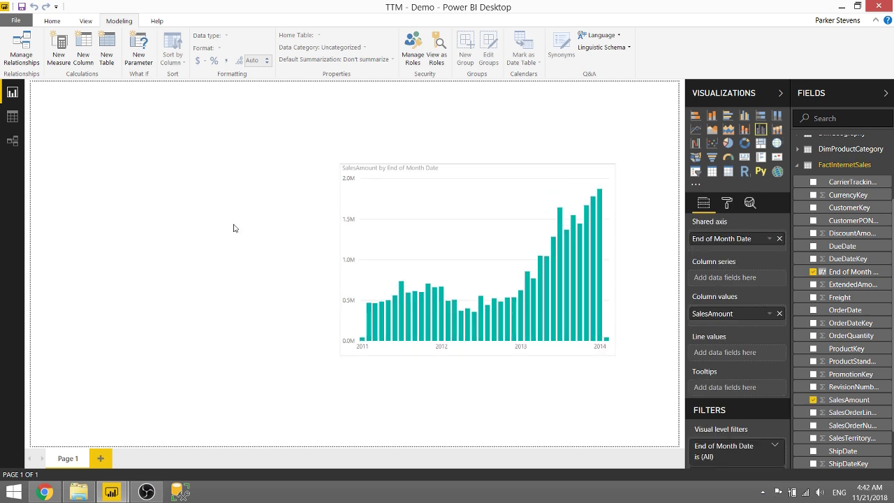
Step: Add a List-style slicer on the Date table's End of Month Date
left_click(695, 171)
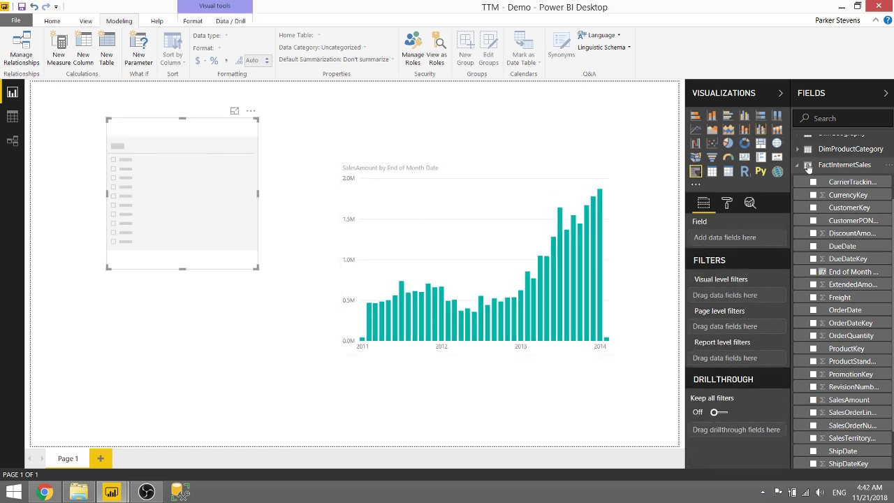
left_click(823, 166)
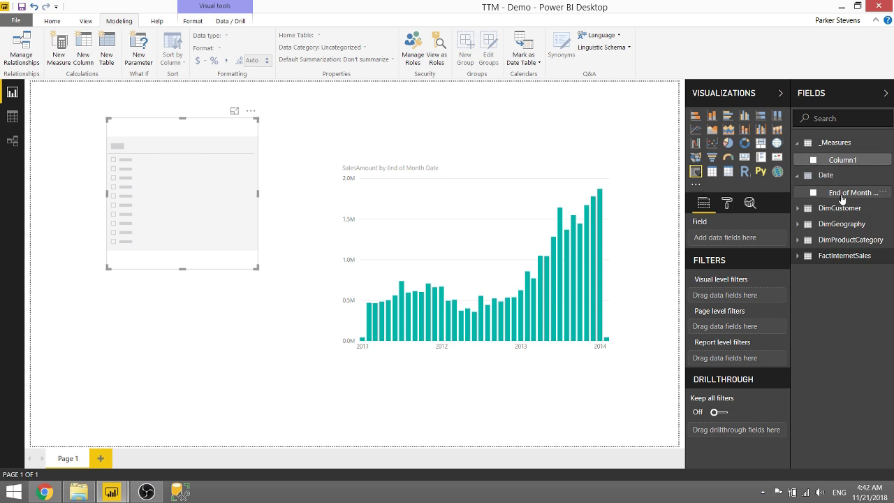
left_click_drag(842, 196, 753, 241)
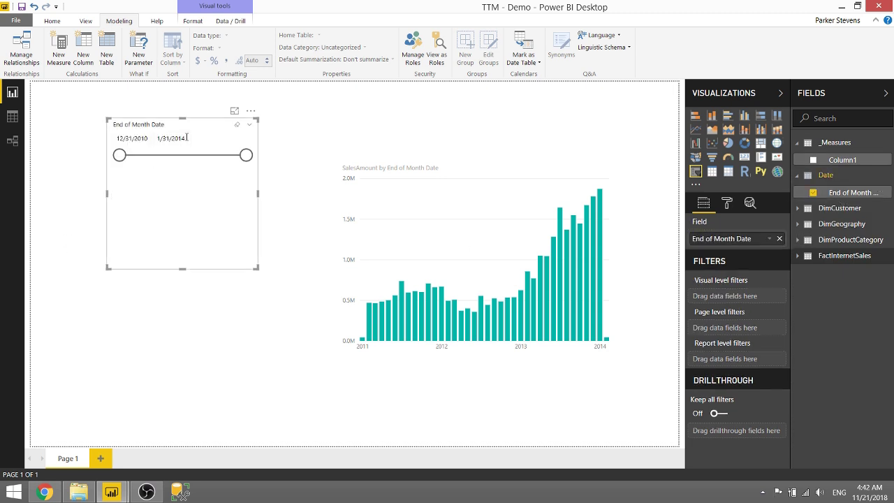
left_click(250, 124)
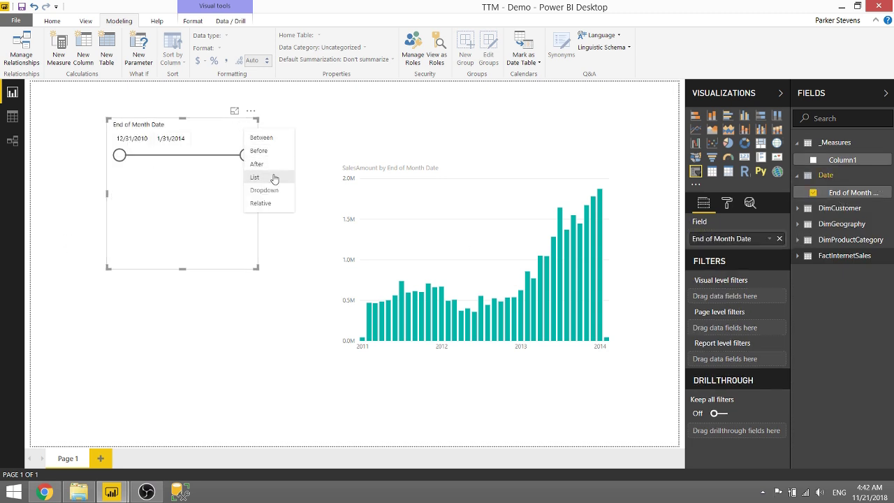
left_click(271, 176)
Step: Check 2/28/2011 in the slicer, then select the End of Month Date field to change its data type
left_click(162, 202)
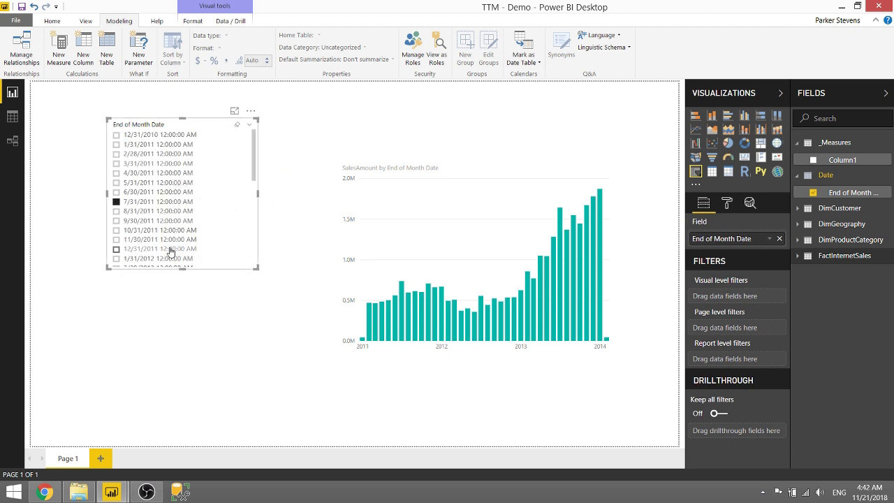
left_click(175, 154)
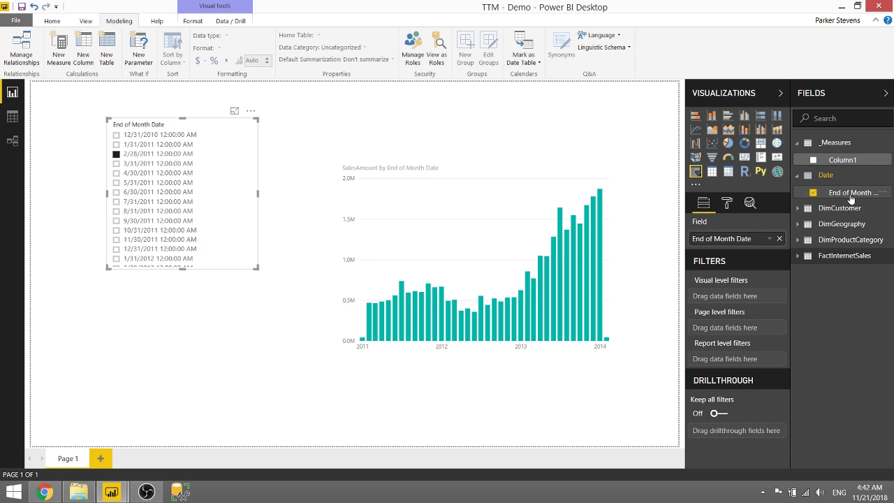
left_click(853, 195)
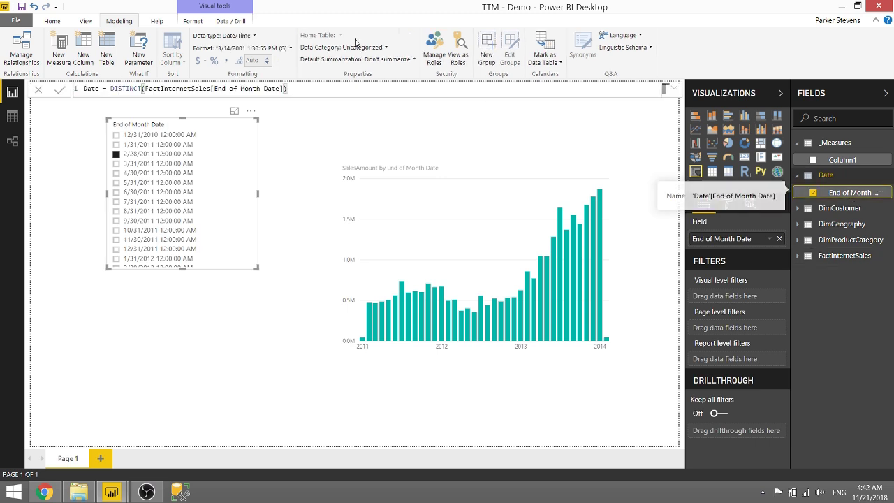
left_click(225, 35)
Step: Set End of Month Date's data type to Date with M/d/yyyy format
left_click(233, 100)
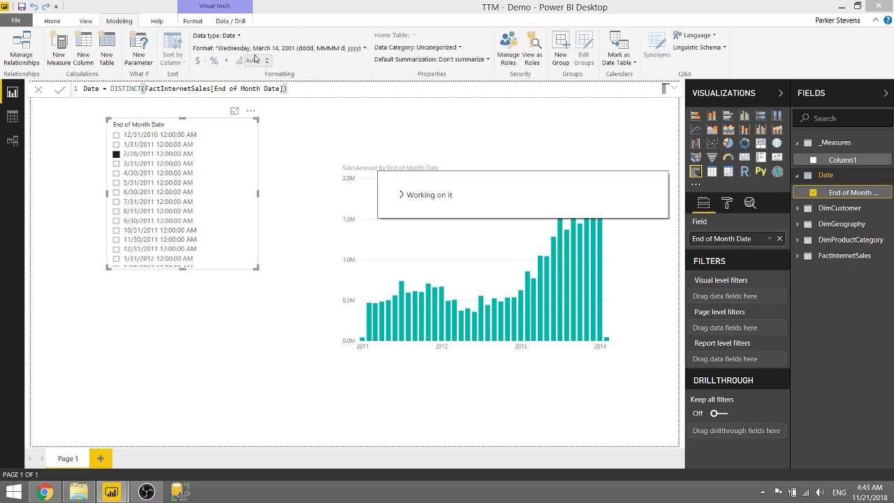
left_click(255, 48)
mouse_move(264, 87)
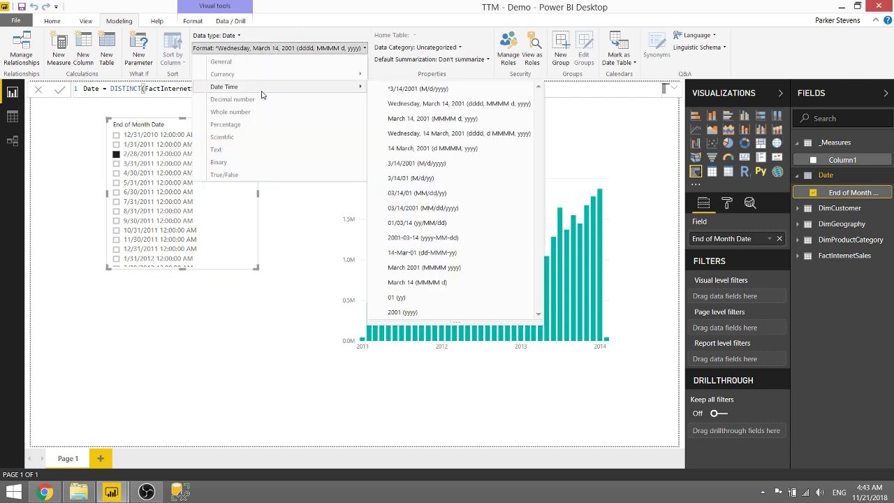
left_click(383, 92)
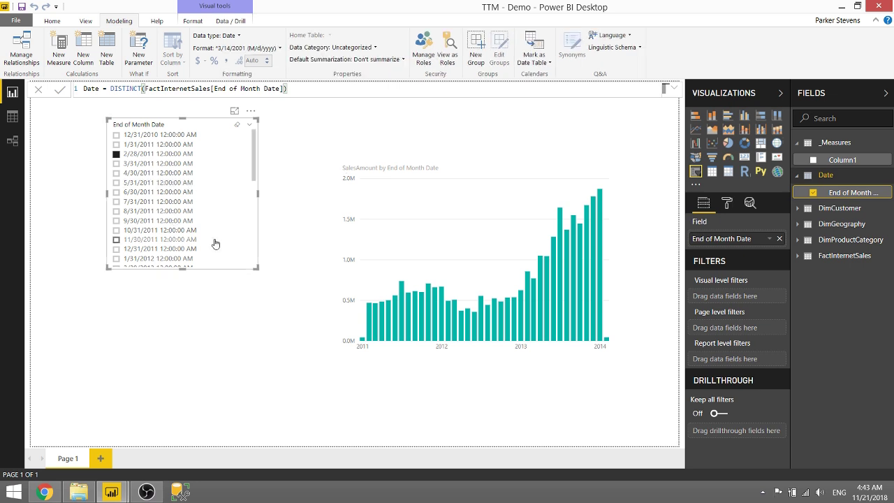
Step: Replace the old slicer with a new List-style slicer on End of Month Date
left_click(259, 272)
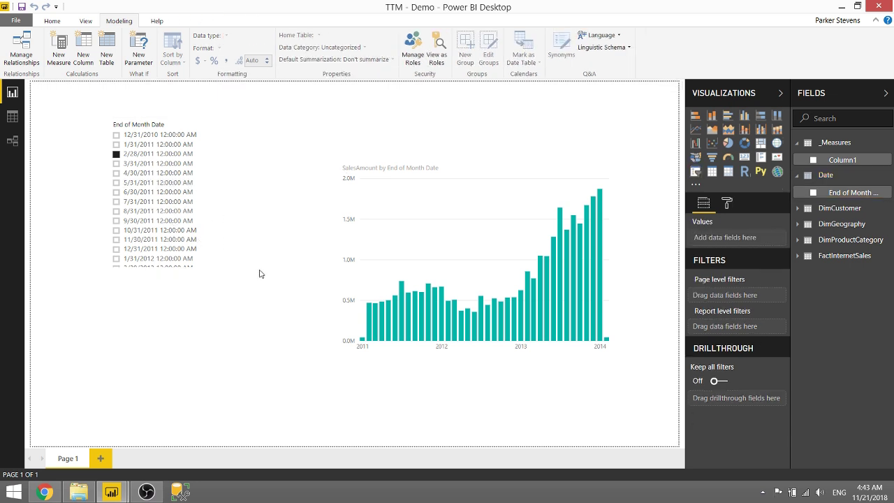
left_click(214, 195)
key("Delete")
left_click(696, 172)
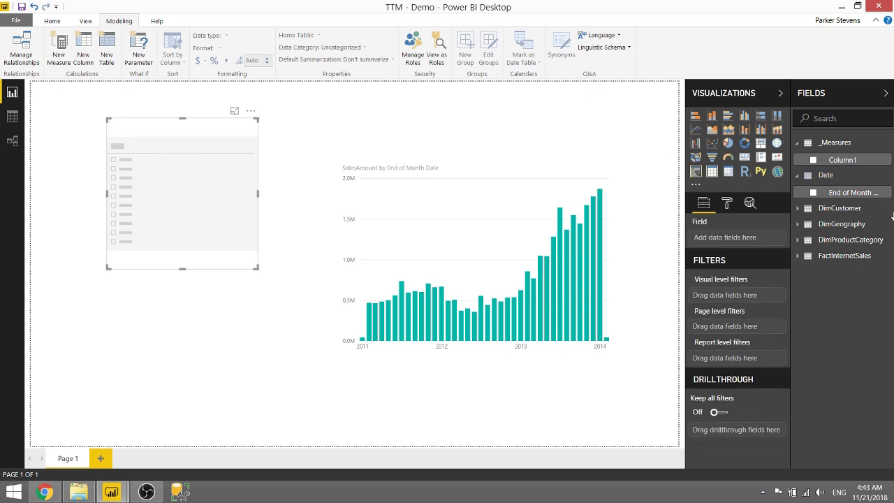
left_click_drag(847, 193, 749, 242)
left_click(251, 127)
left_click(255, 177)
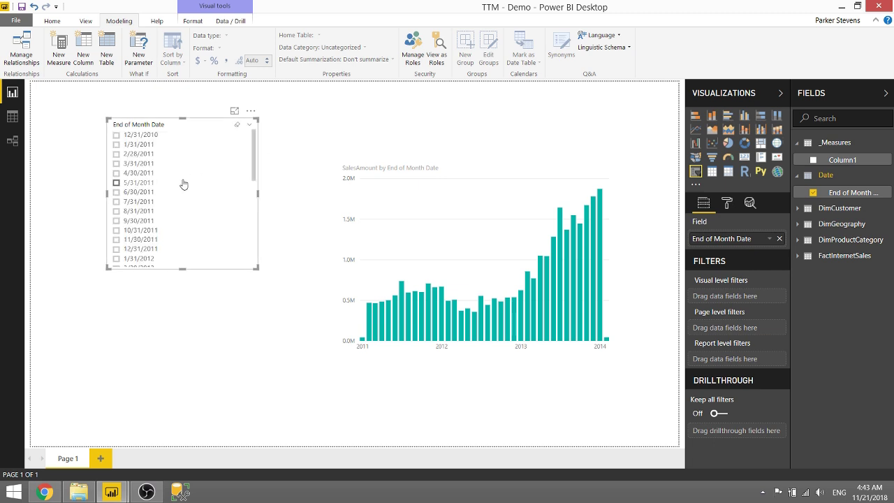
Step: Check 8/31/2011 in the new slicer
scroll(183, 203, "down", 3)
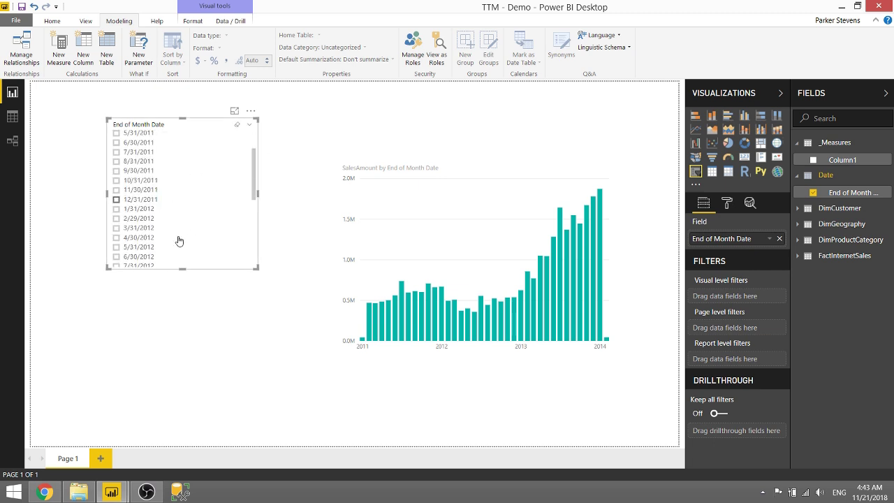
left_click(162, 228)
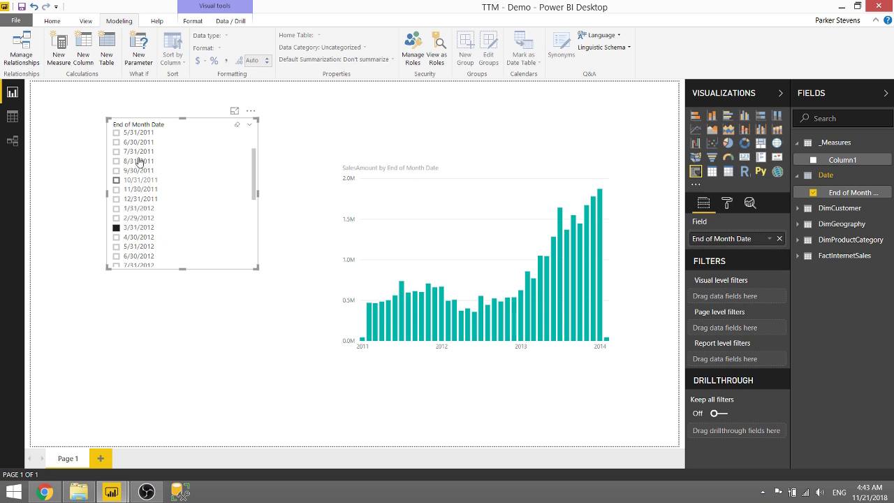
left_click(152, 163)
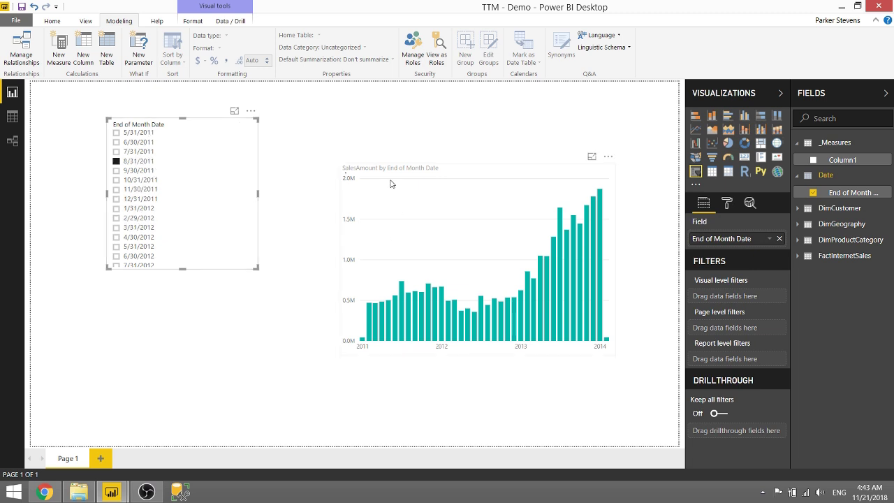
Step: Create measure TTM_Sales in _Measures with VAR CurrentDate = MAX('Date'[End of Month Date])
right_click(830, 149)
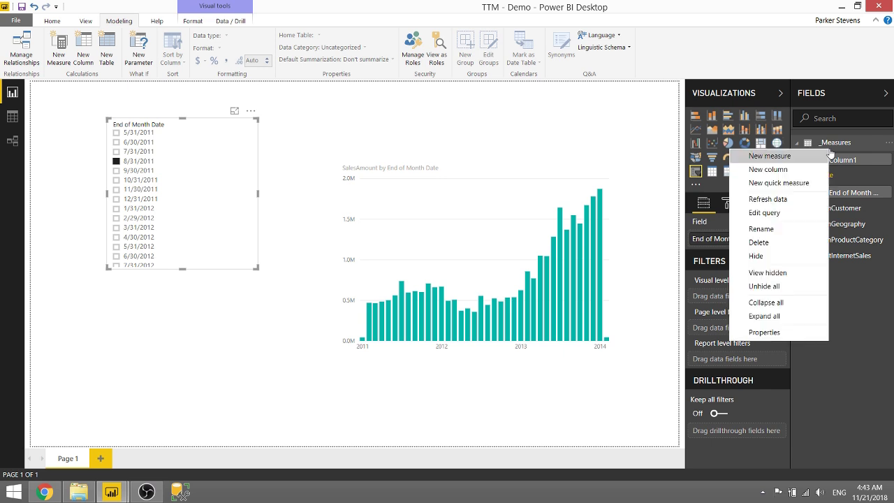
left_click(815, 156)
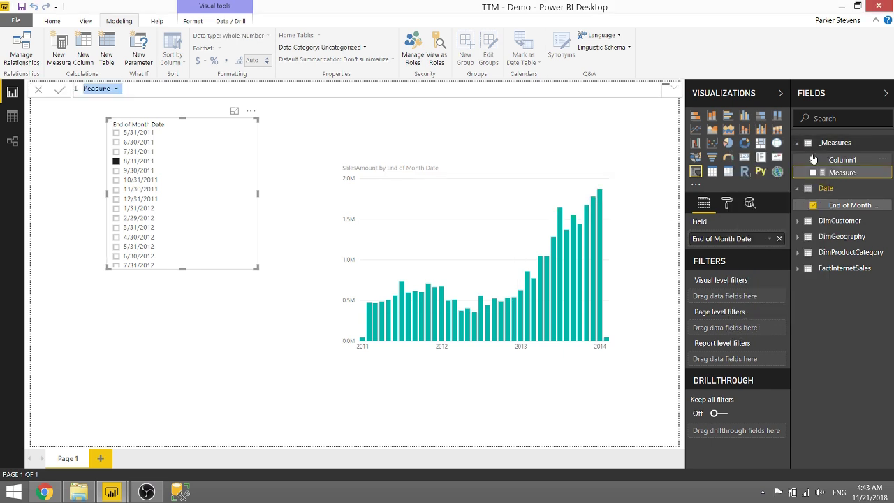
type("TTM_Sales =")
key("shift+Return")
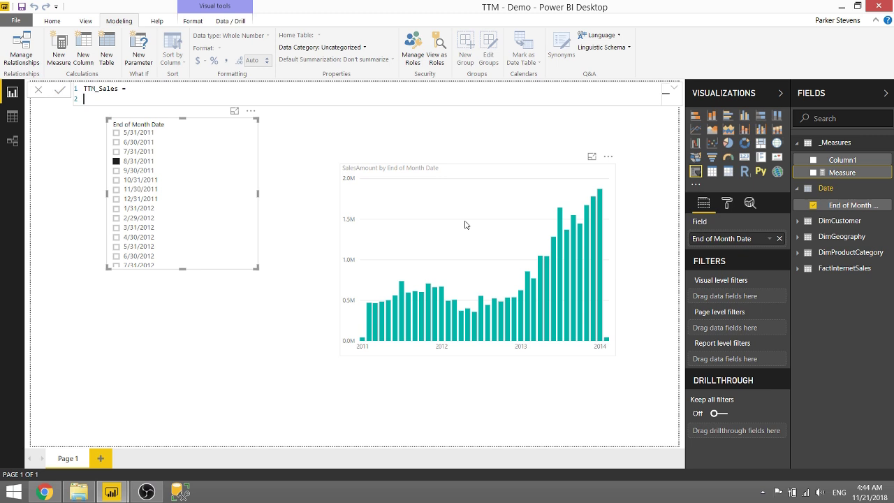
type("VAR CurrentDate = MAX(end of")
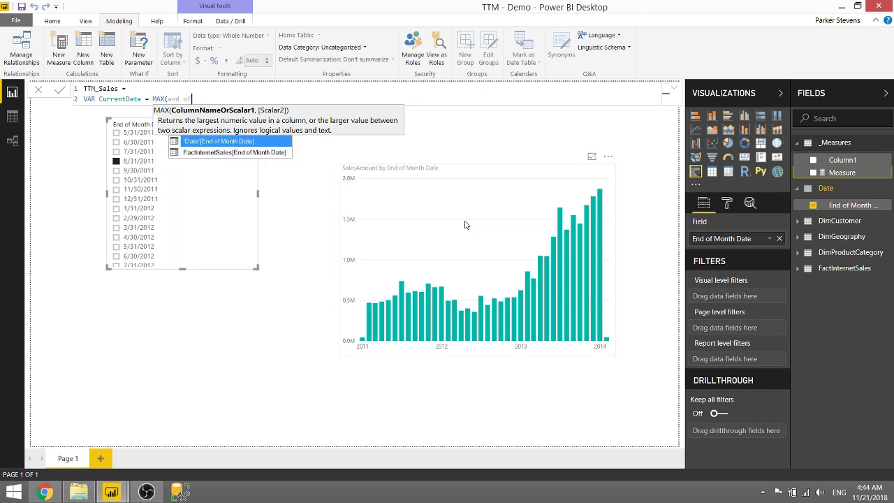
key("Tab")
type(")")
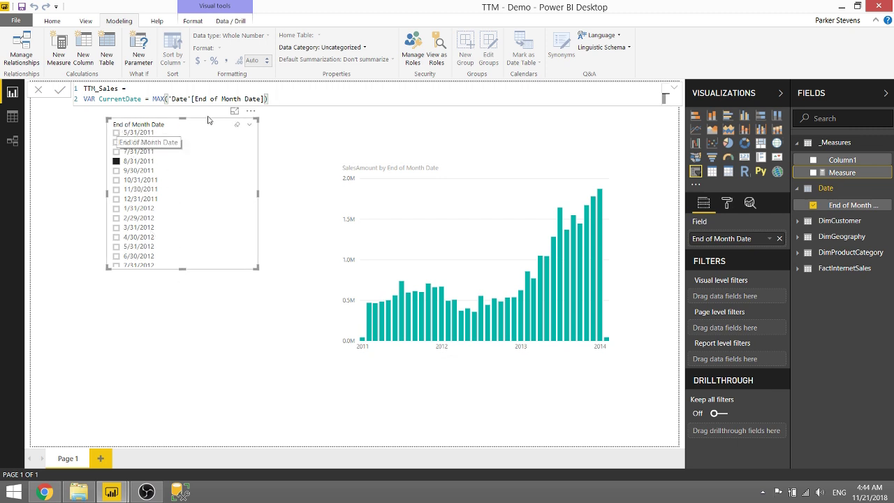
key("shift+Return")
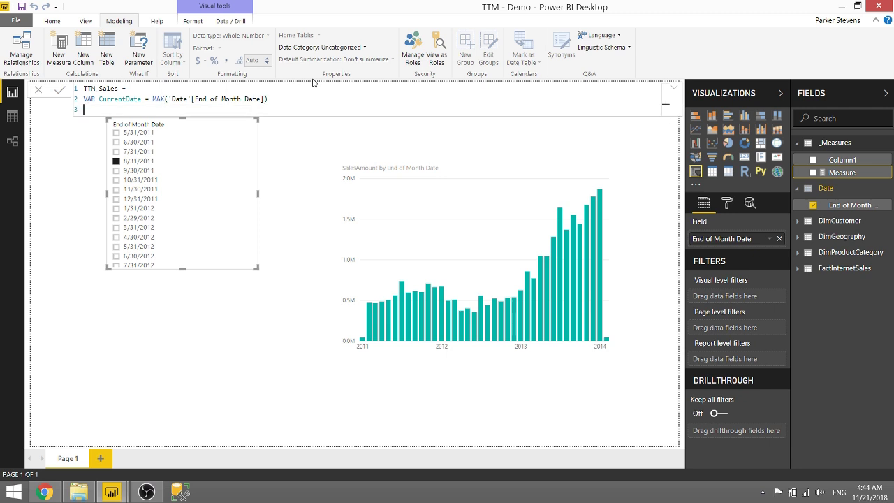
type("VAR Previ")
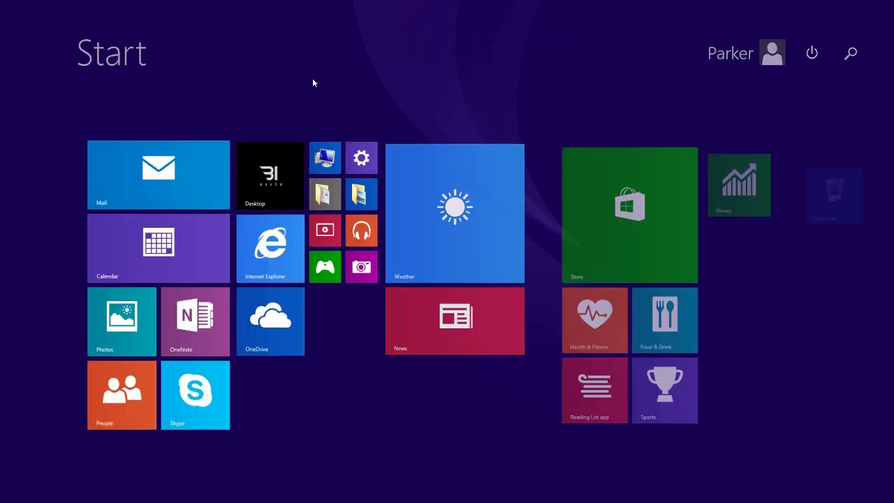
Step: Add VAR PreviousDate = DATE(YEAR(CurrentDate), MONTH(CurrentDate)-12, DAY(CurrentDate)) to TTM_Sales
key("super")
type("ous")
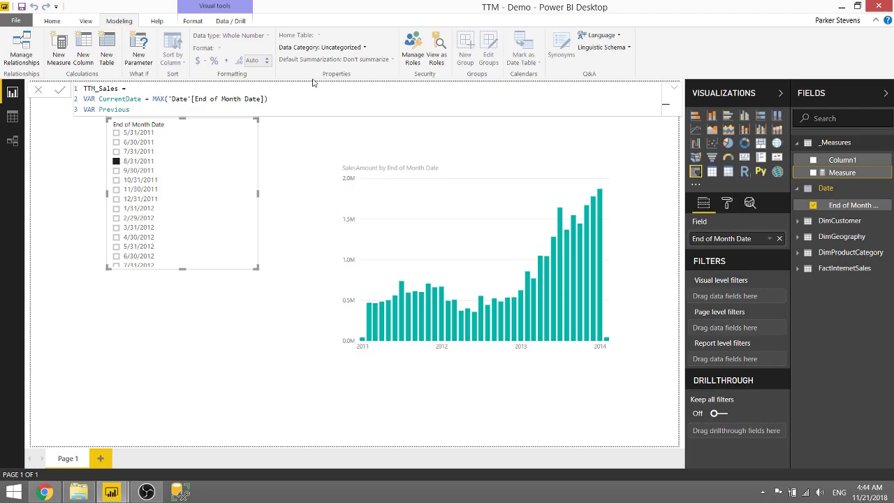
type("Date = DATE(")
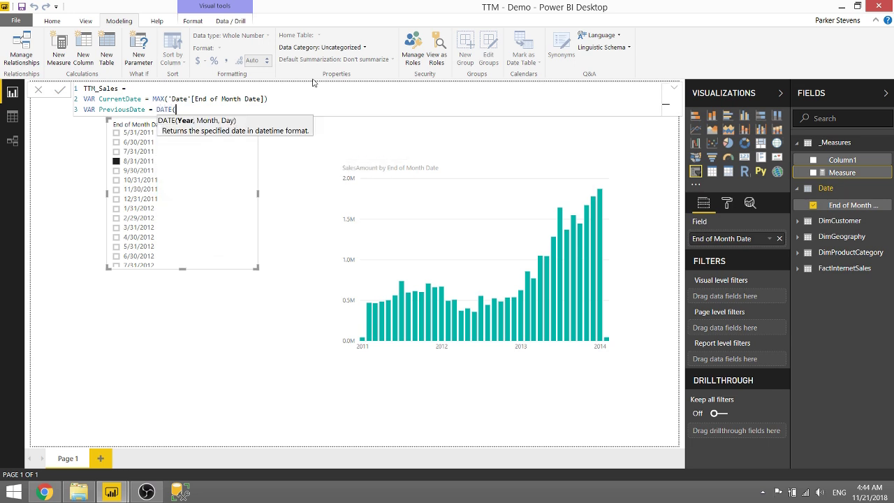
type("YEAR(Curr")
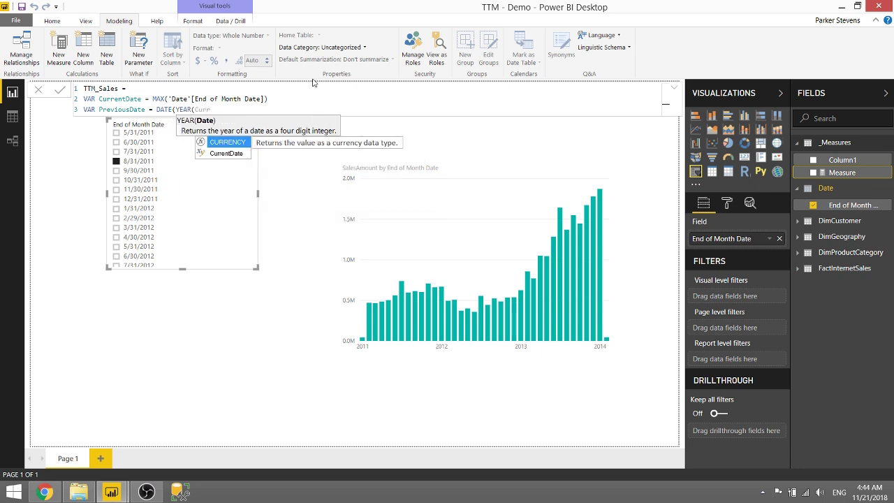
key("Tab")
type("),M")
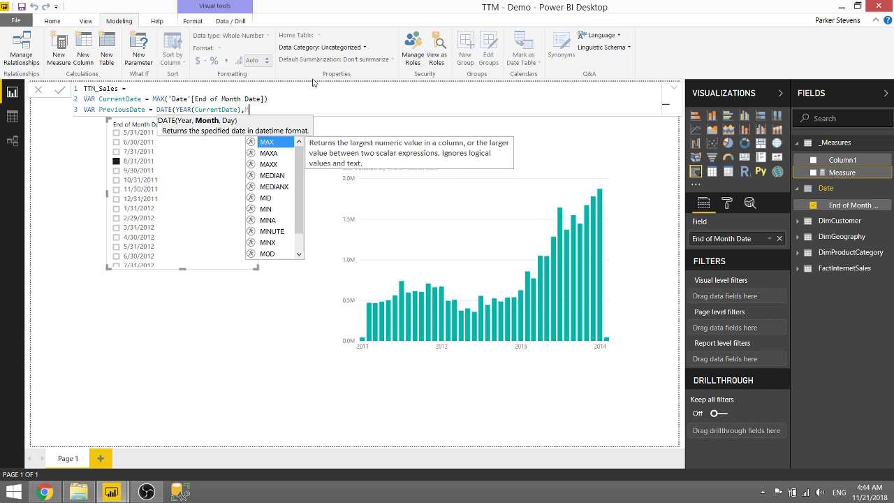
type("ONTH(")
type("Curr")
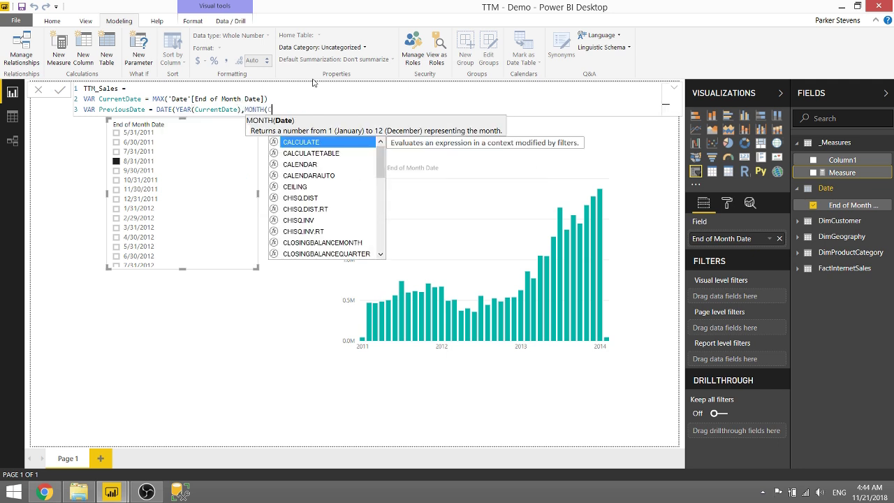
key("Down")
key("Tab")
type(")-12")
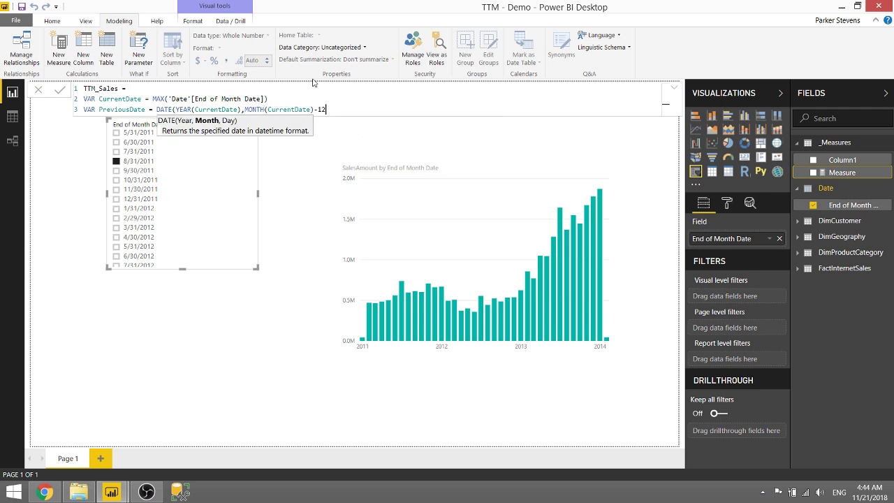
type(",DAY(")
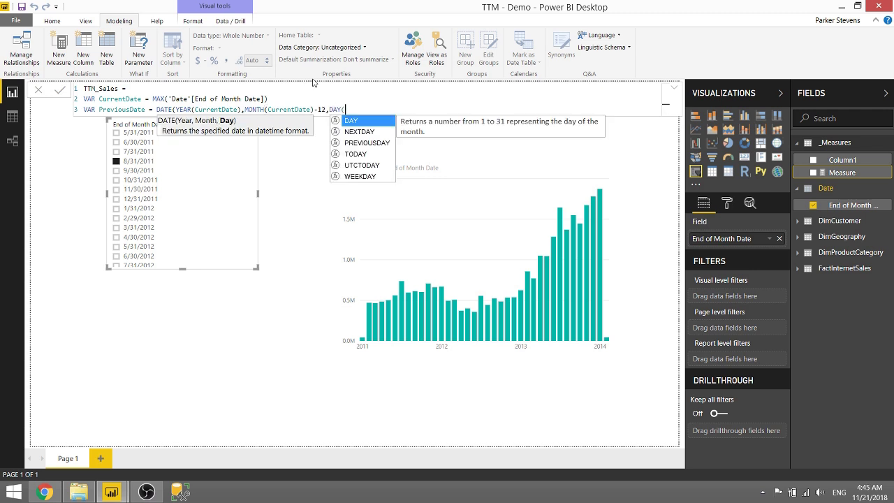
type("Cu")
key("Down")
key("Tab")
type(")")
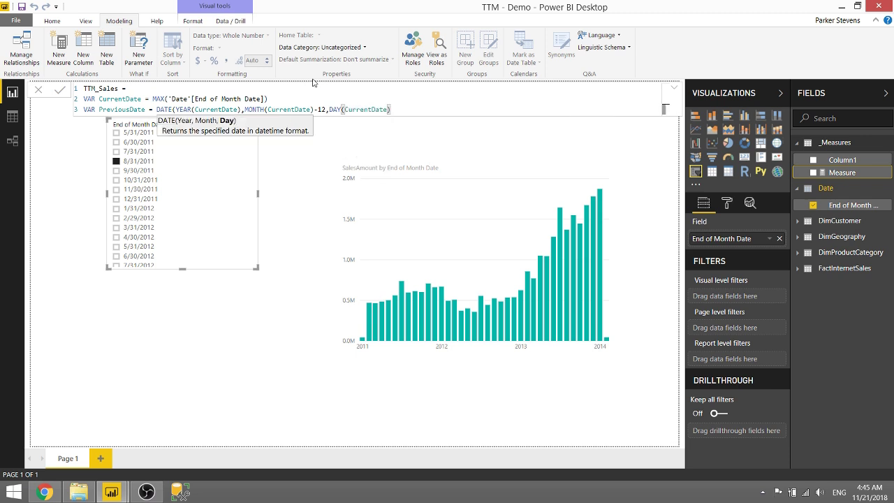
type(")")
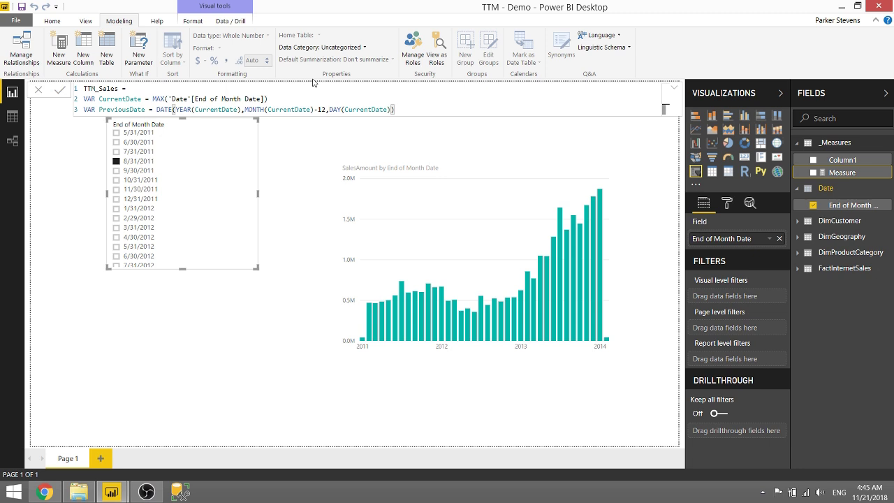
Step: Finish the measure with RETURN PreviousDate and commit it
key("shift+Return")
type("RETURN")
key("shift+Return")
type("PreviousDate")
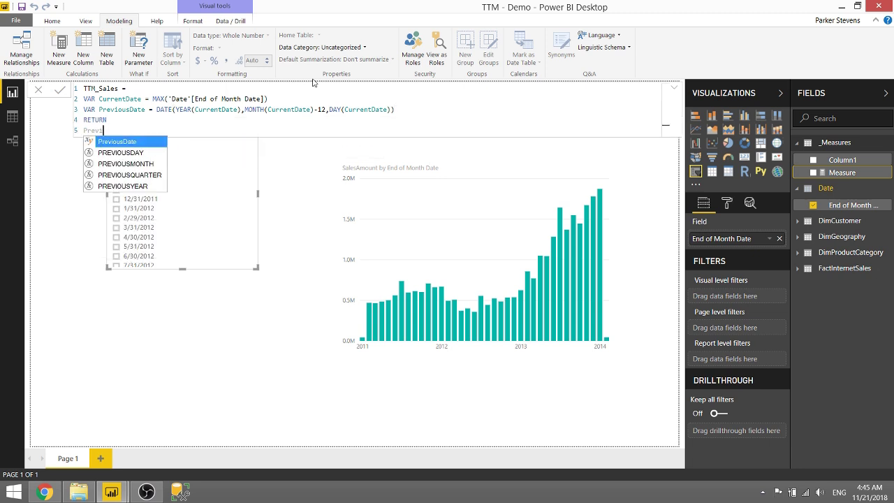
key("Tab")
key("Return")
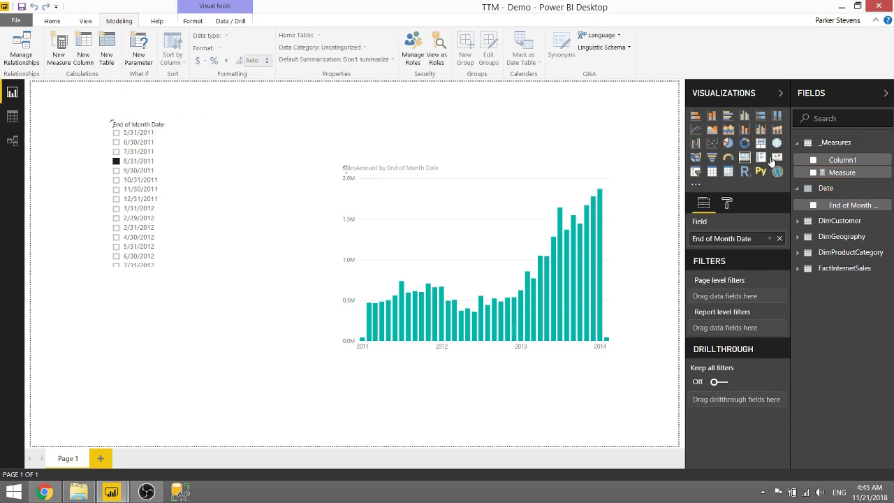
Step: Show TTM_Sales on a card below the slicer, reading 8/31/2010, then delete the card
left_click_drag(130, 191, 209, 366)
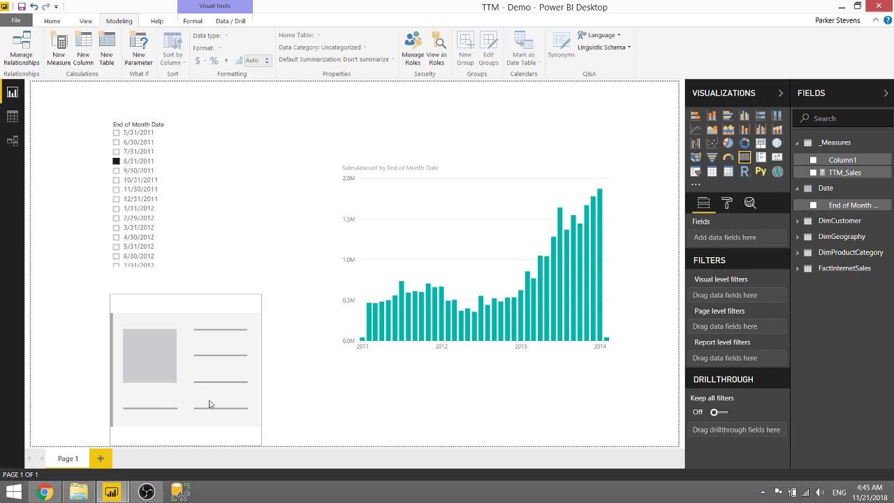
left_click_drag(842, 172, 719, 240)
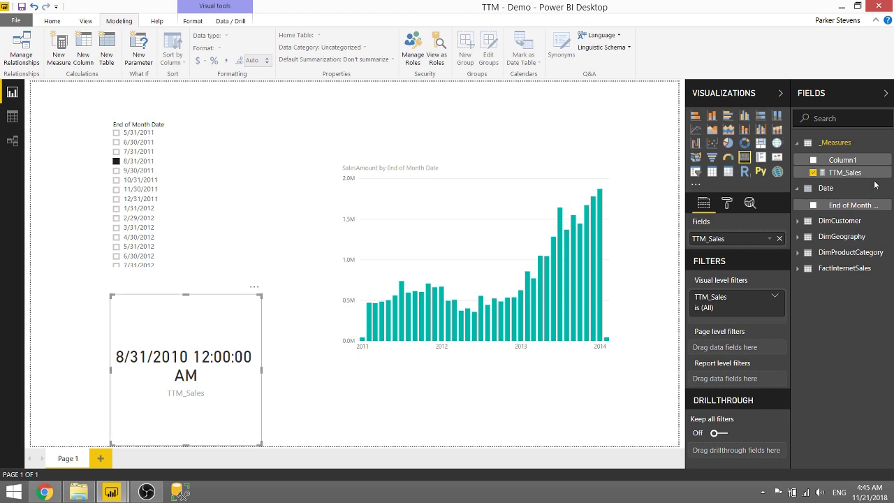
key("Delete")
Step: In TTM_Sales, replace RETURN with VAR Result = CALCULATE(SUM(FactInternetSales[SalesAmount]),
left_click(831, 173)
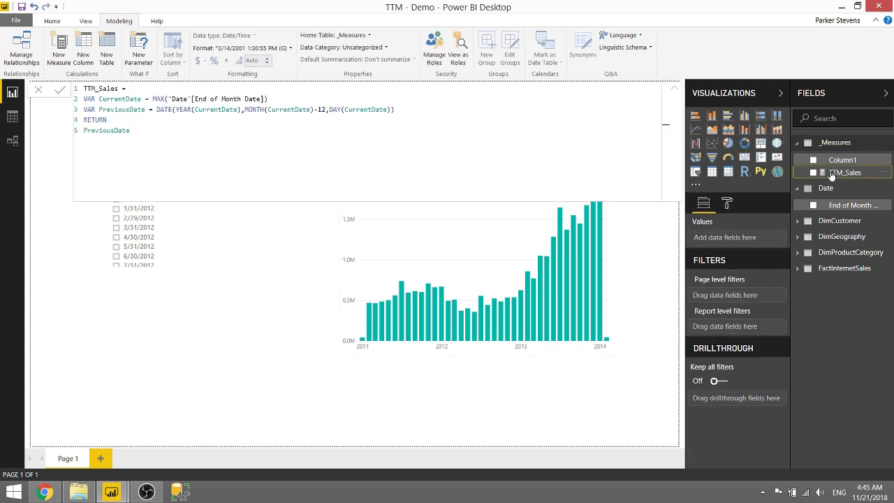
left_click_drag(107, 120, 40, 124)
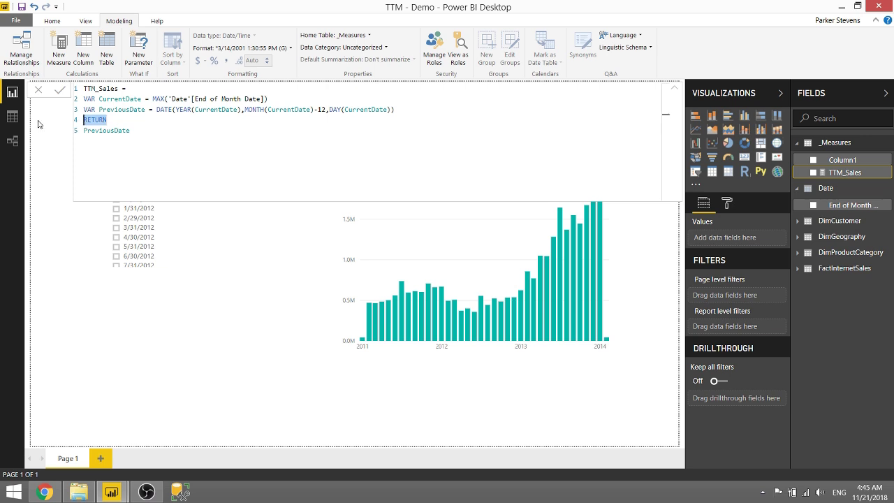
type("VAR Ret")
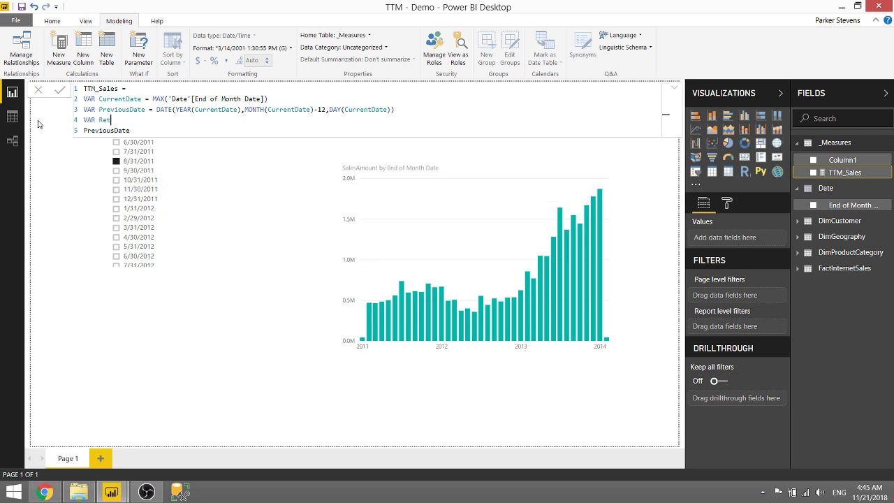
type("u")
key("BackSpace")
key("BackSpace")
type("sult =")
key("Return")
type("CAL")
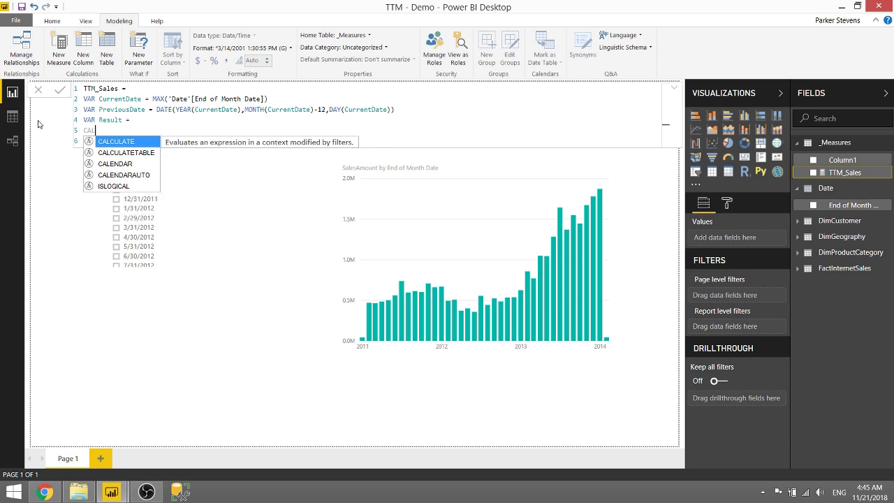
key("Tab")
key("shift+Return")
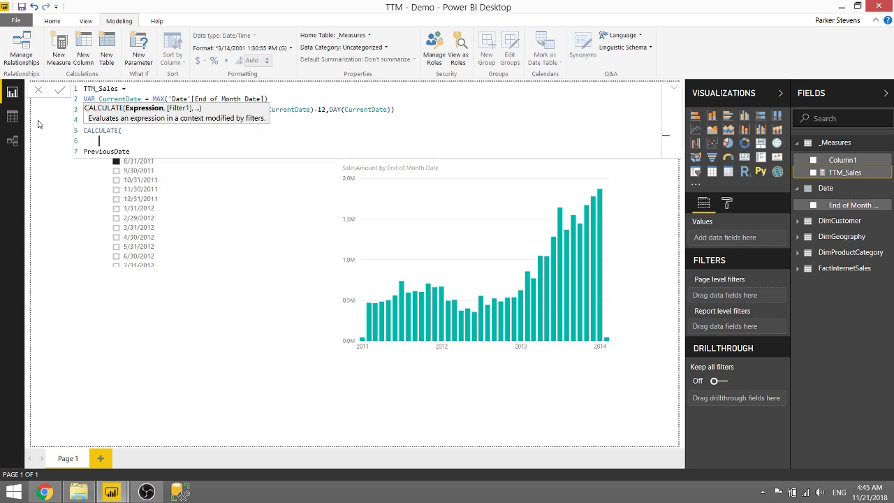
type("SUM(")
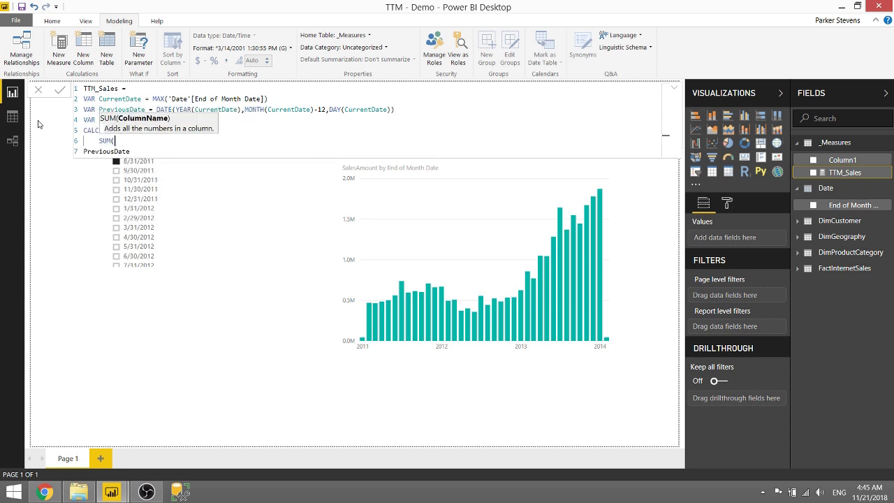
type("sales")
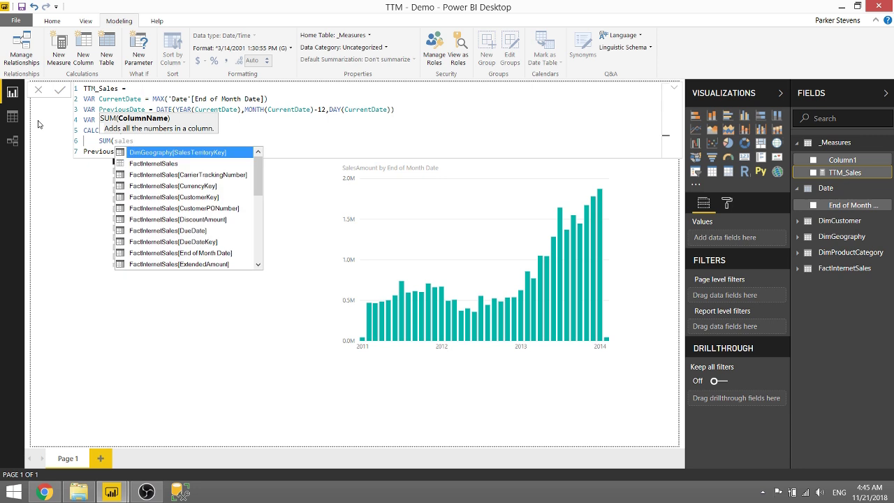
type("am")
key("Tab")
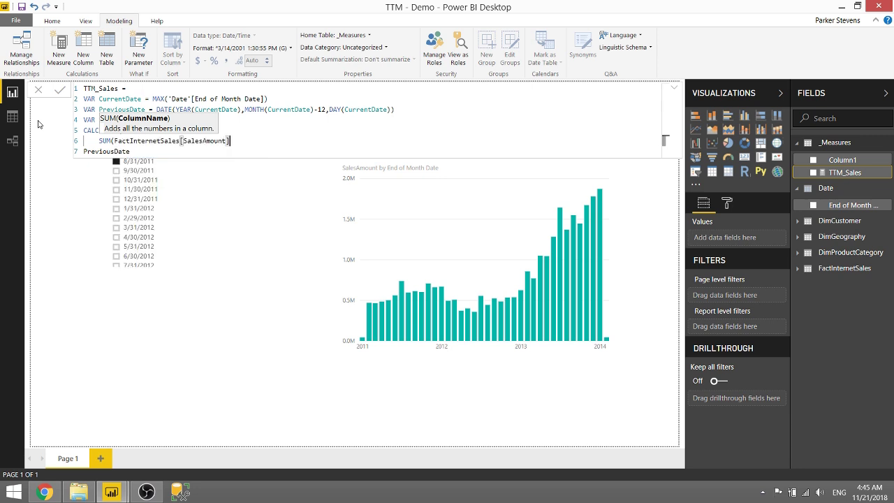
type("),")
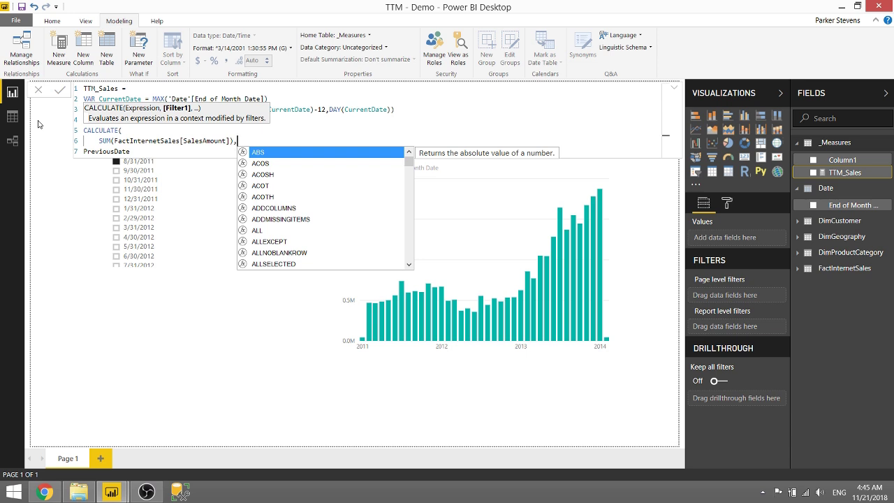
Step: Add a FILTER over the FactInternetSales table as CALCULATE's filter argument
key("shift+Return")
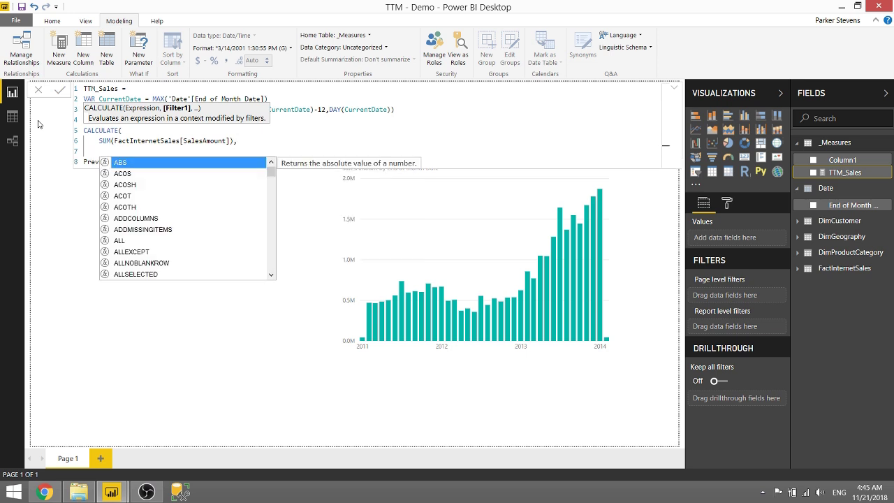
type("FILT")
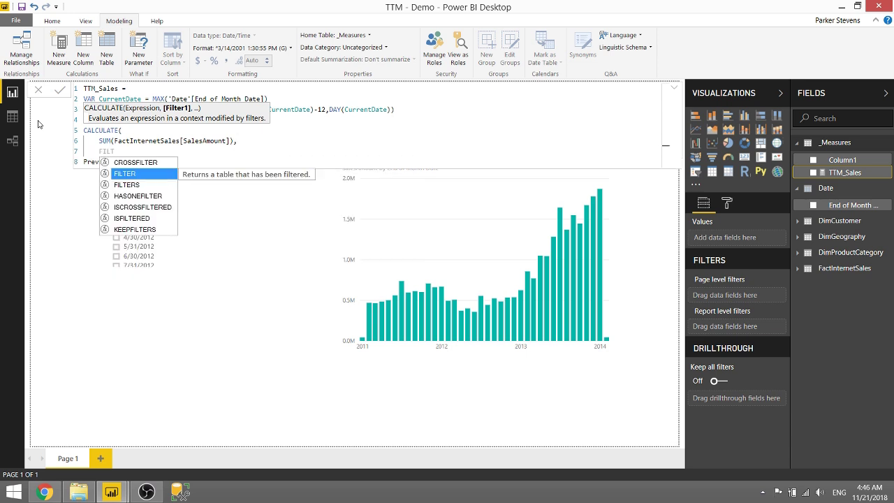
key("Tab")
key("shift+Return")
type("fact")
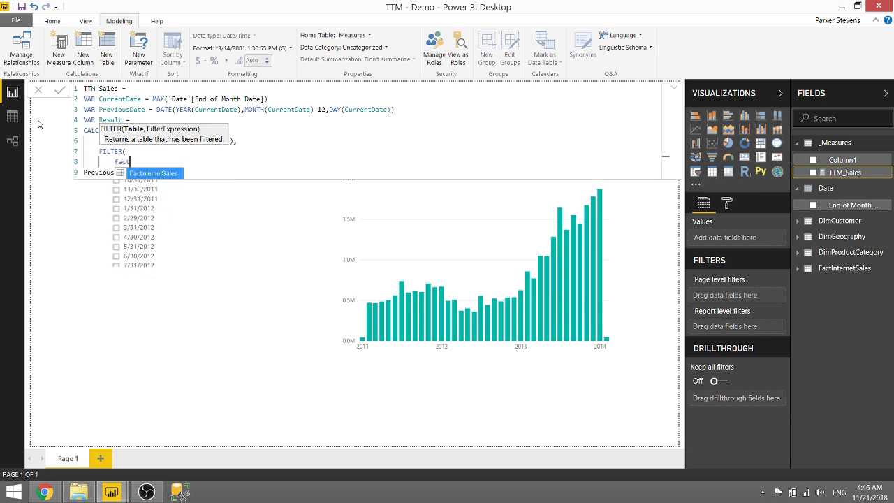
key("Tab")
type(",")
key("shift+Return")
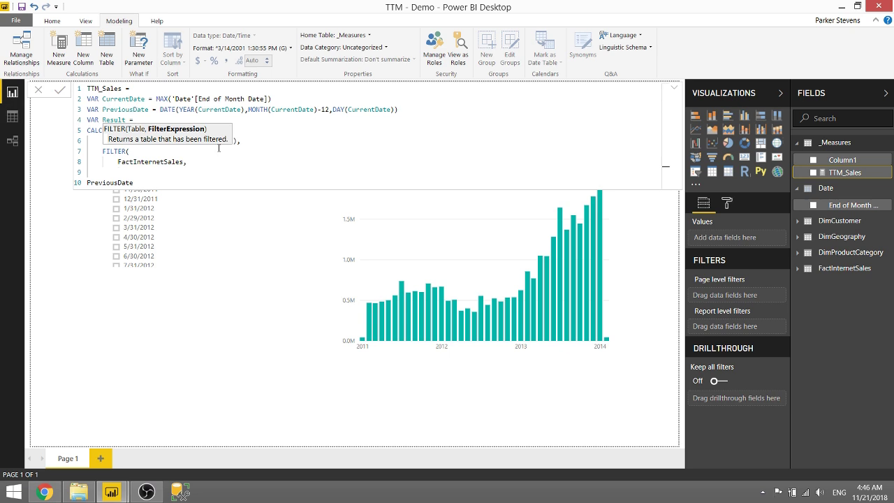
Step: Filter End of Month Date >= PreviousDate && <= CurrentDate, closing FILTER and CALCULATE
type("FactInternetSales[End of Month Date]")
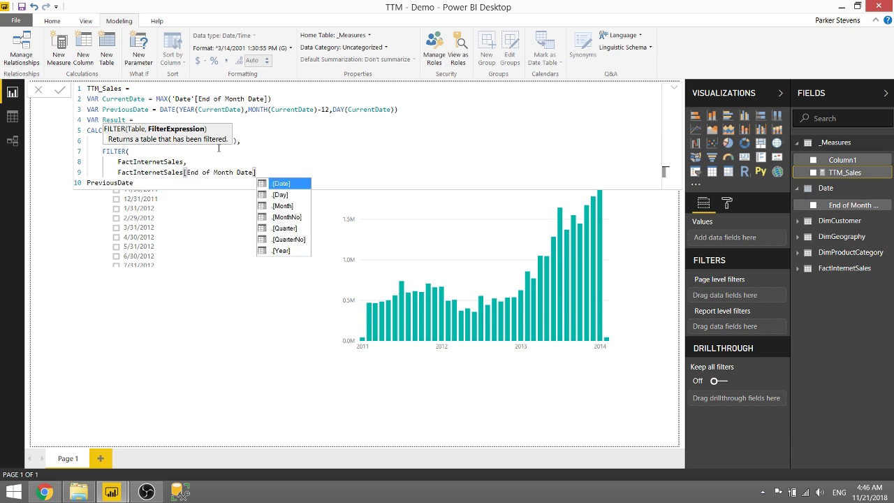
type(" >= Pre")
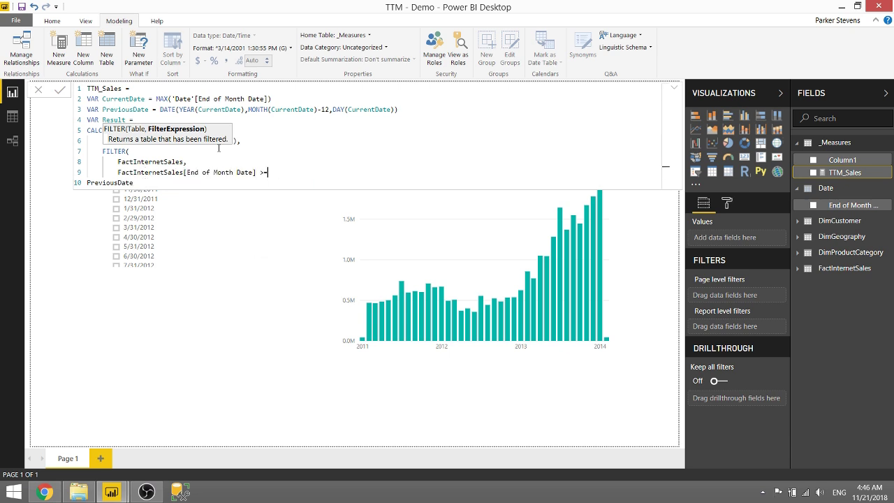
key("Tab")
type("&& end")
key("Down")
key("Down")
key("Down")
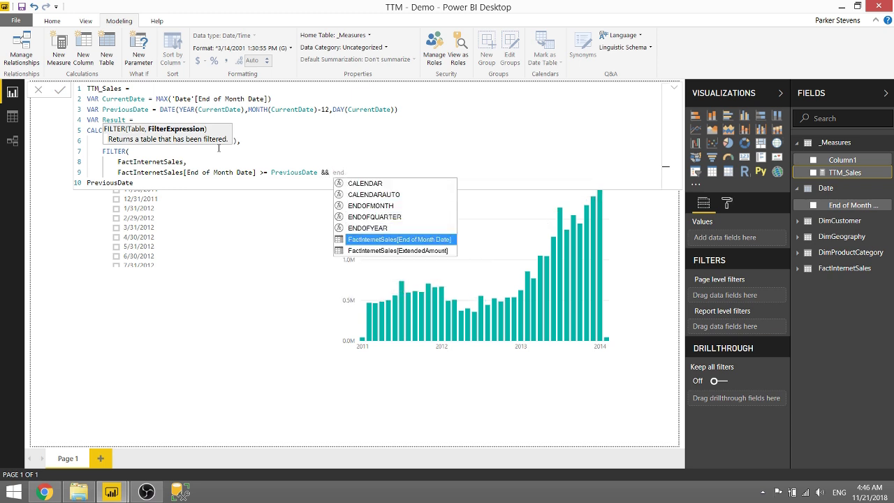
key("Tab")
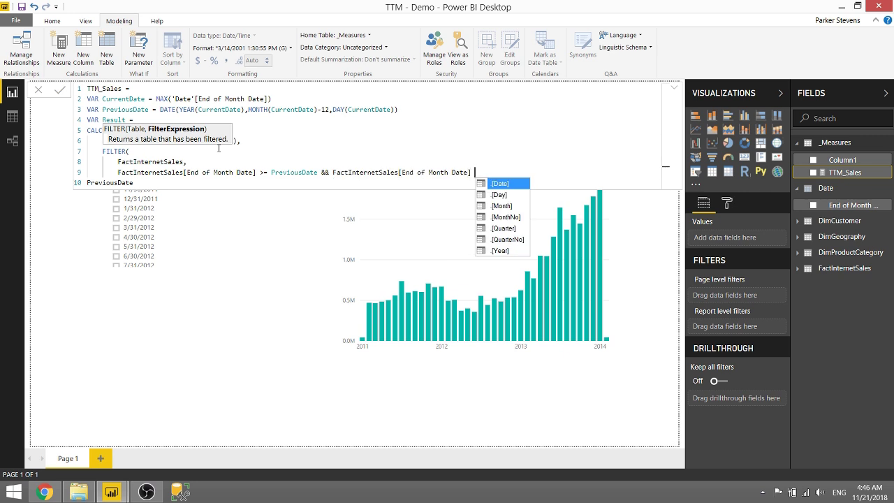
type("<= Curr")
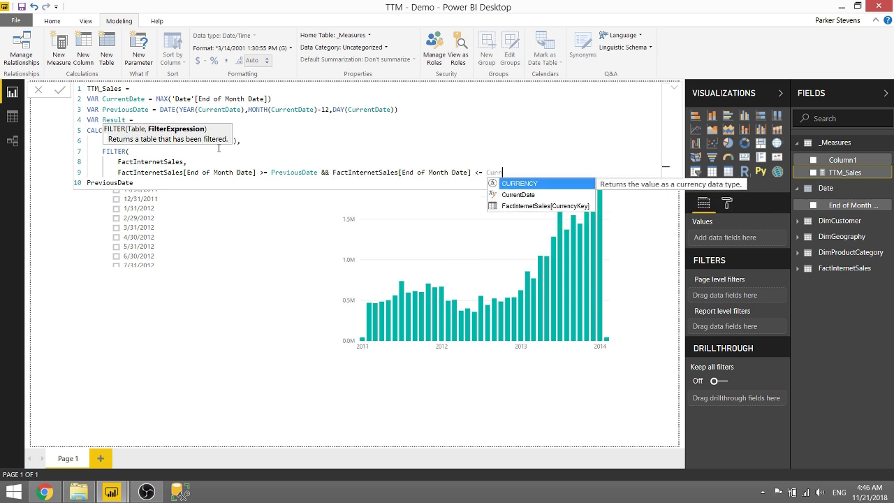
key("Down")
key("Tab")
key("Return")
type(")")
key("Return")
type(")")
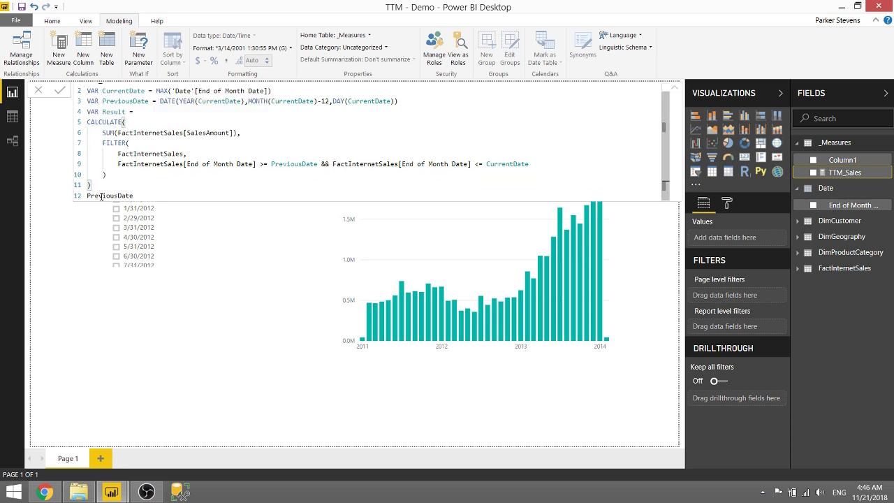
Step: End the formula with RETURN Result and commit the TTM_Sales measure
key("Return")
type("RETURN")
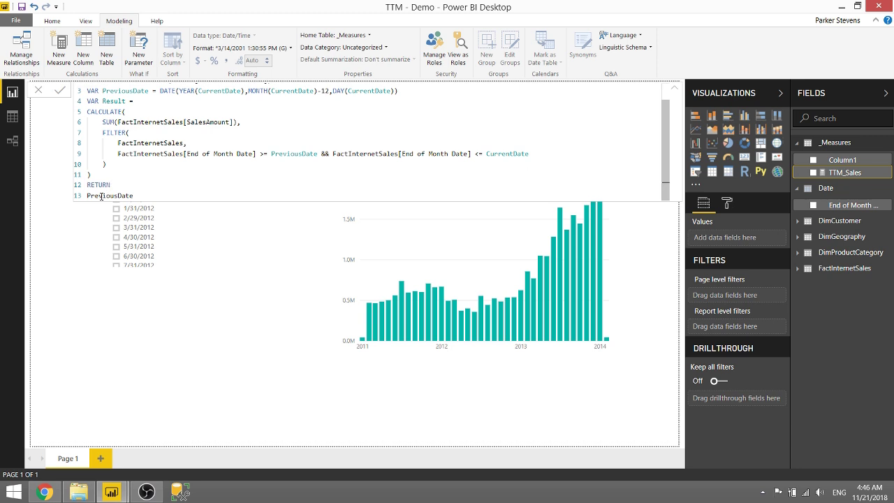
double_click(101, 196)
type("Result")
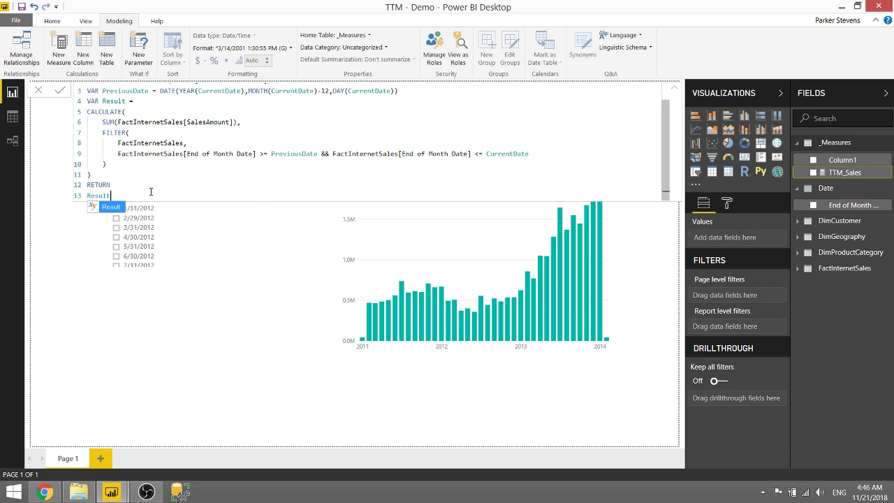
key("Escape")
key("Return")
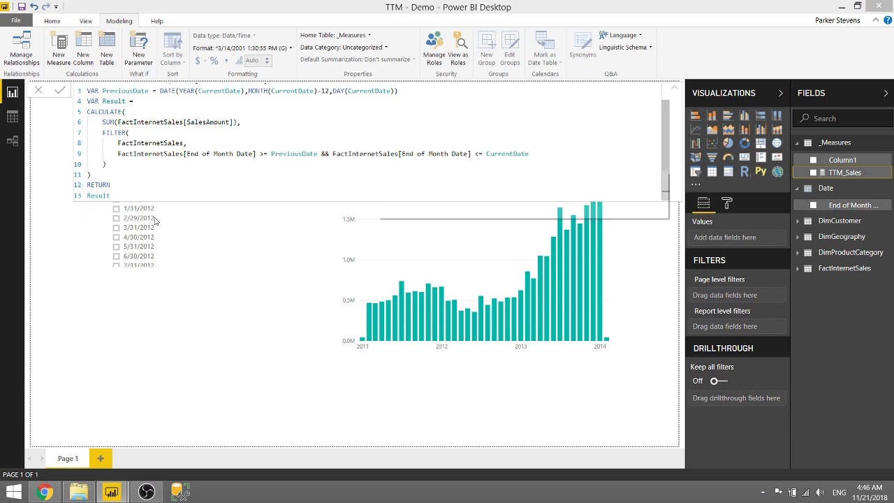
Step: Replace SalesAmount with TTM_Sales in the column chart's column values
left_click(463, 227)
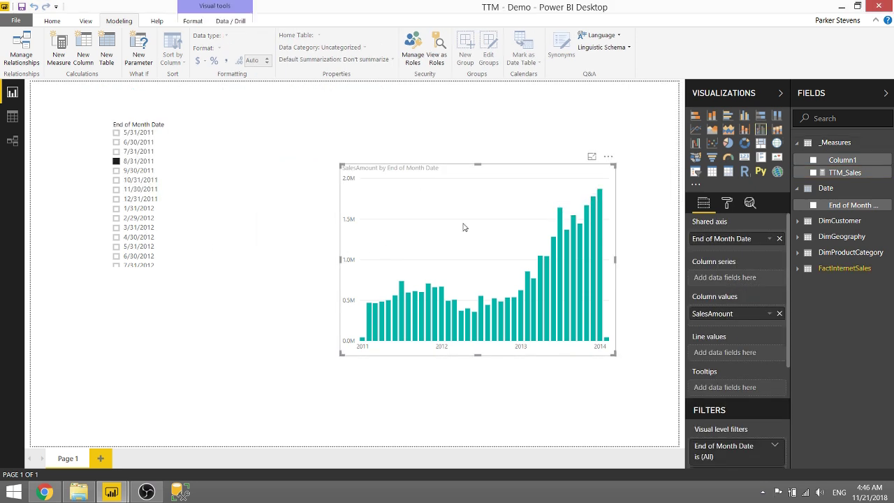
left_click(780, 315)
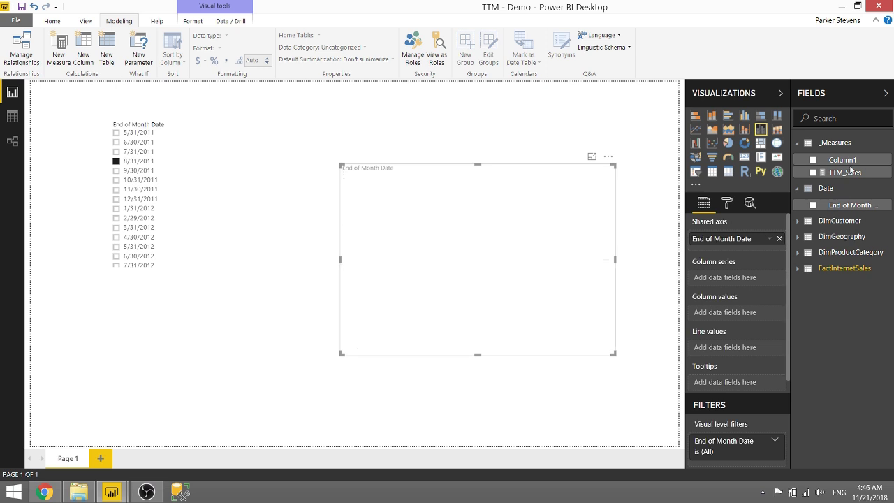
left_click_drag(856, 178, 747, 314)
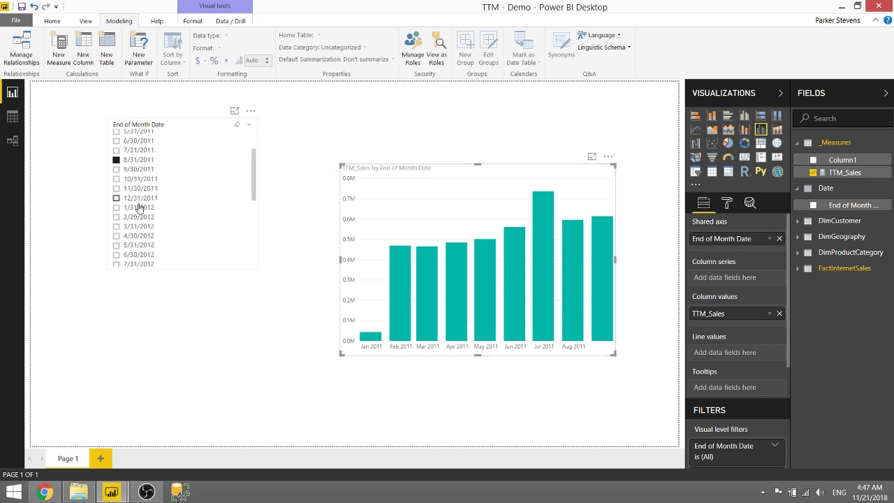
Step: Filter the End of Month Date slicer to 8/31/2012 and select the chart
scroll(157, 209, "down", 2)
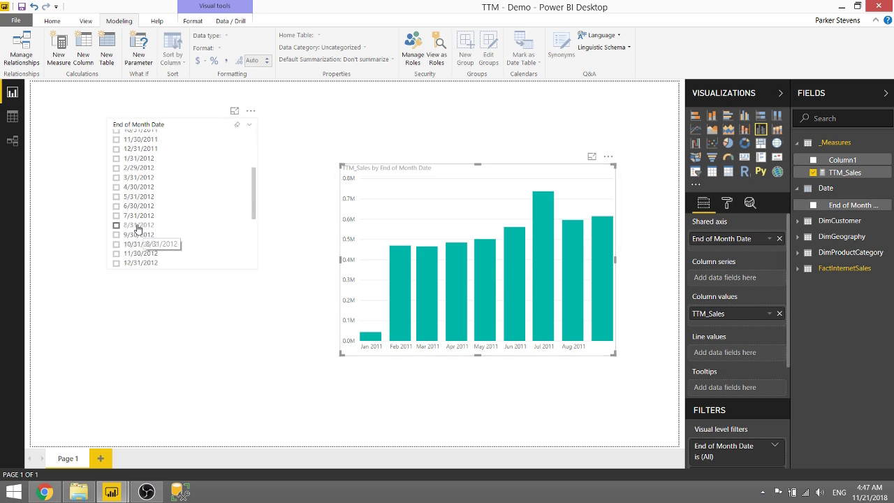
left_click(138, 226)
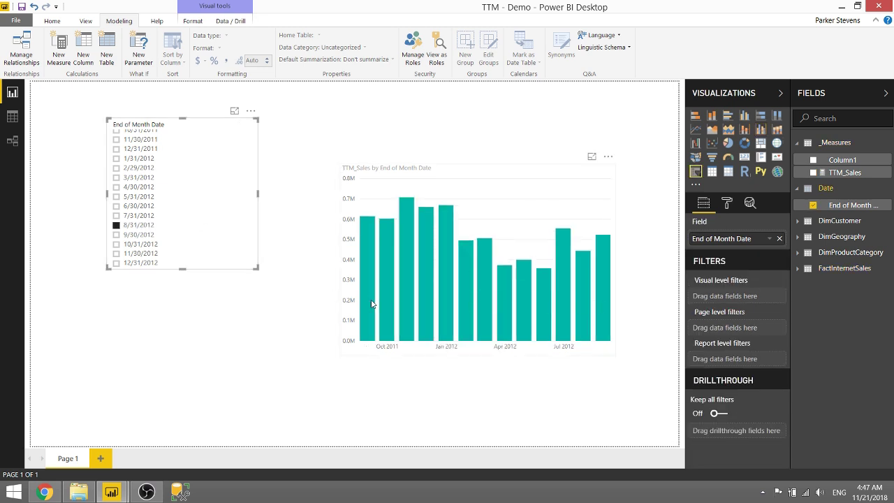
mouse_move(371, 304)
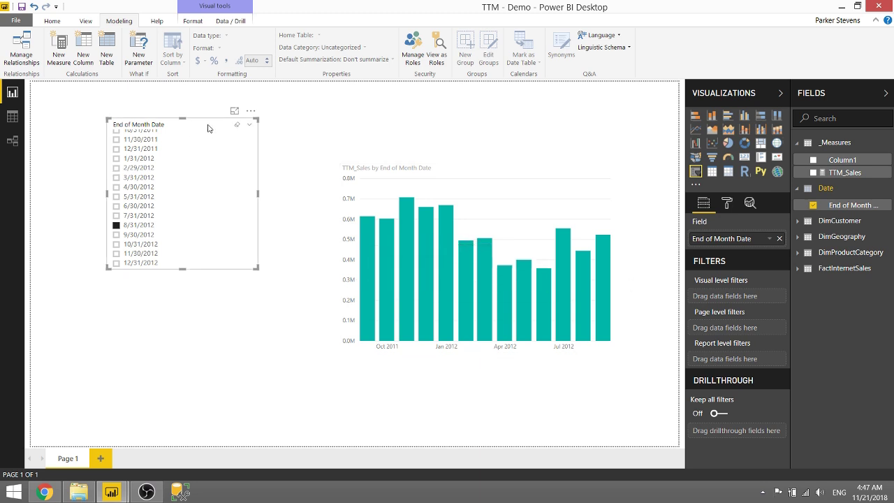
left_click(533, 191)
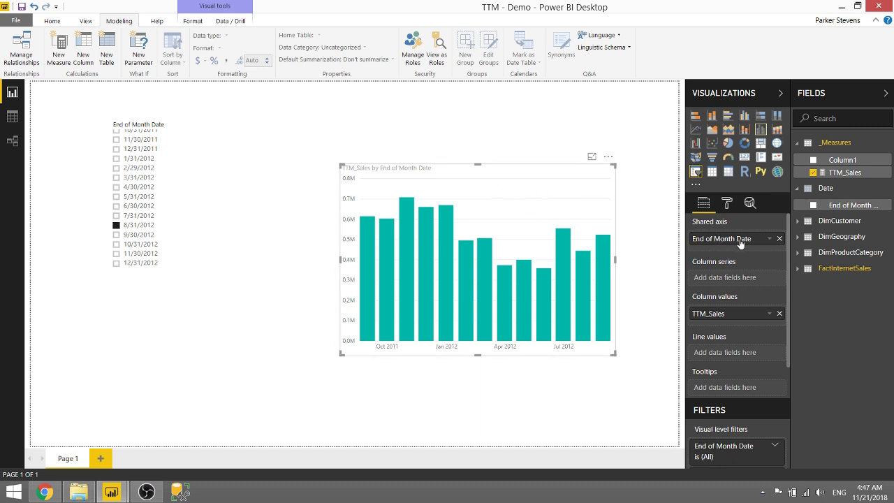
Step: Expand FactInternetSales, filter the slicer to 12/31/2011, and open the TTM_Sales formula
left_click(800, 269)
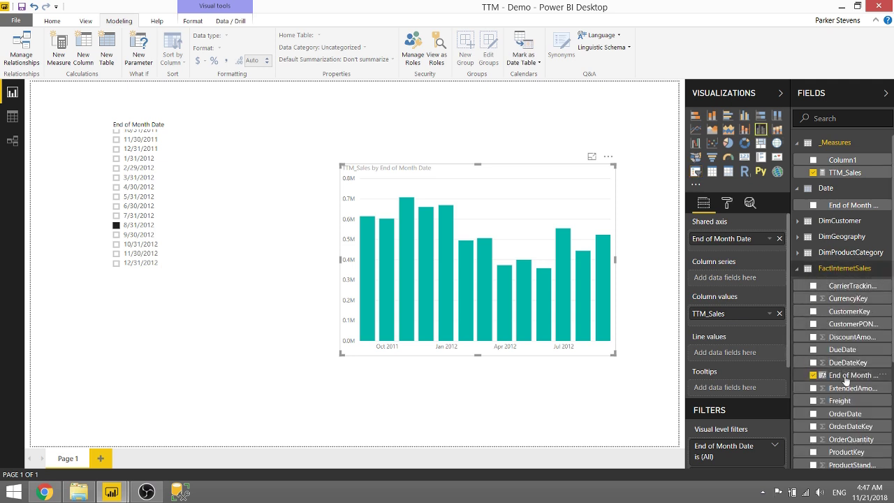
left_click(190, 150)
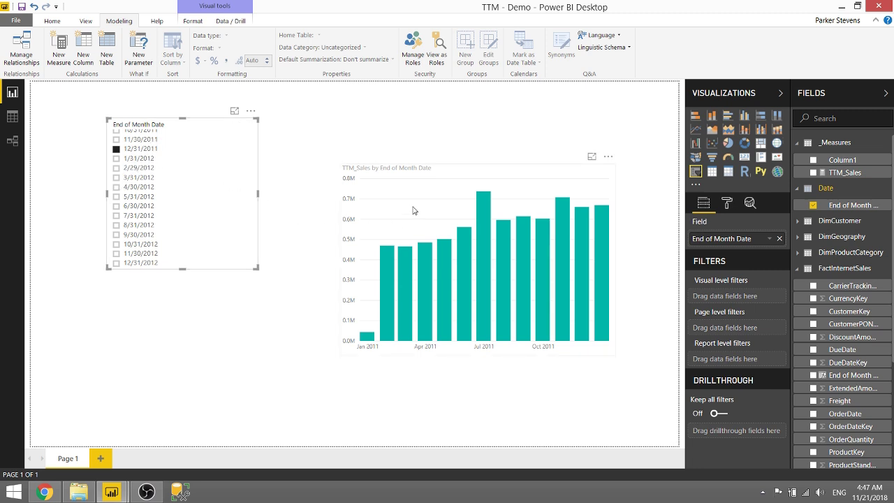
left_click(842, 175)
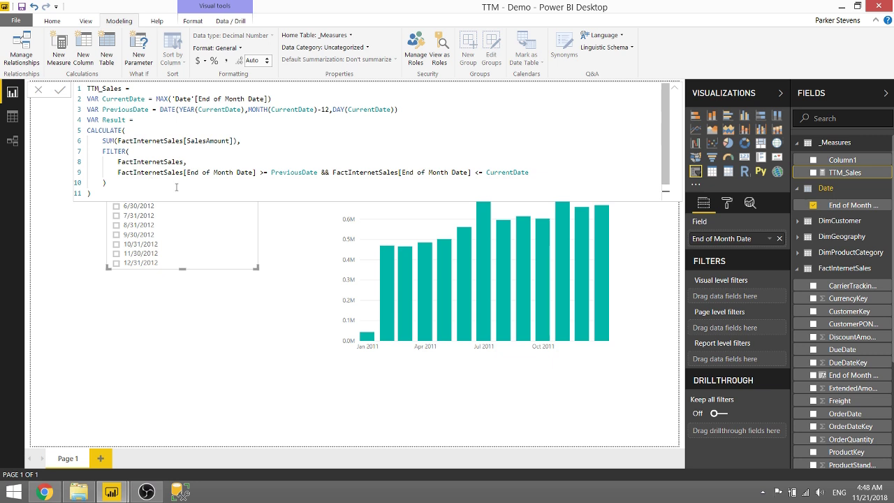
Step: Copy the full TTM_Sales DAX formula
left_click(307, 292)
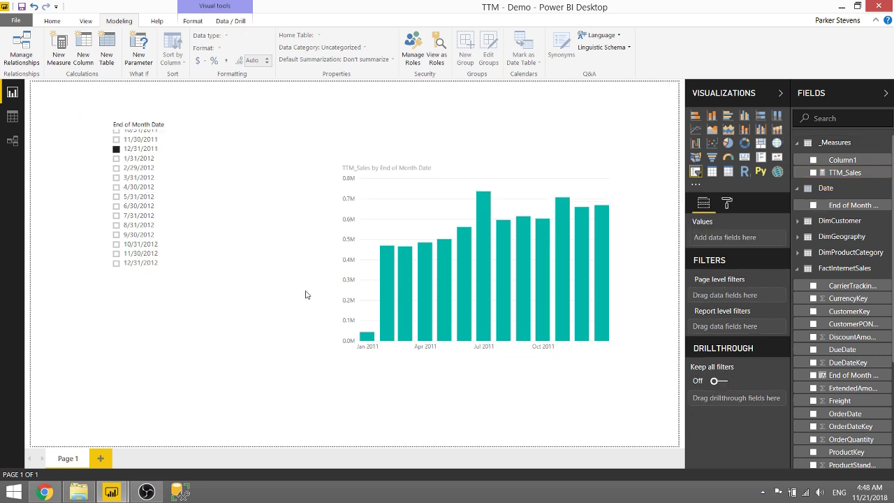
left_click(828, 172)
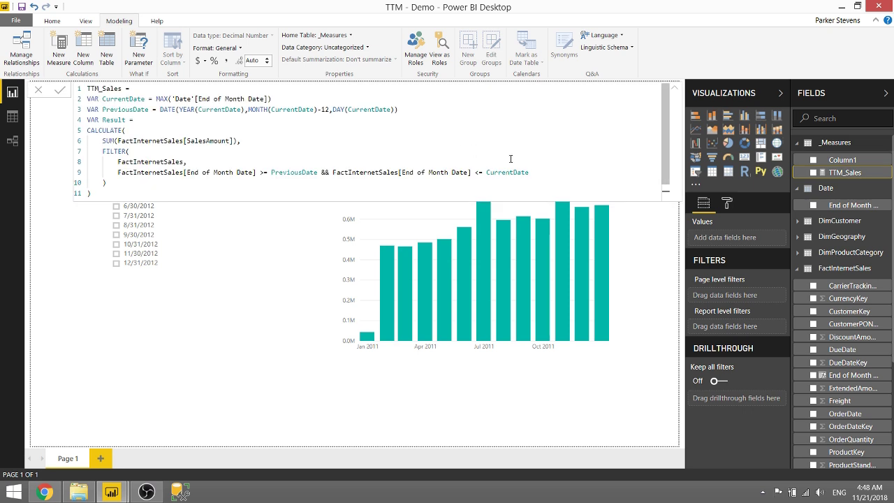
left_click(511, 159)
key("ctrl+a")
key("ctrl+c")
key("Right")
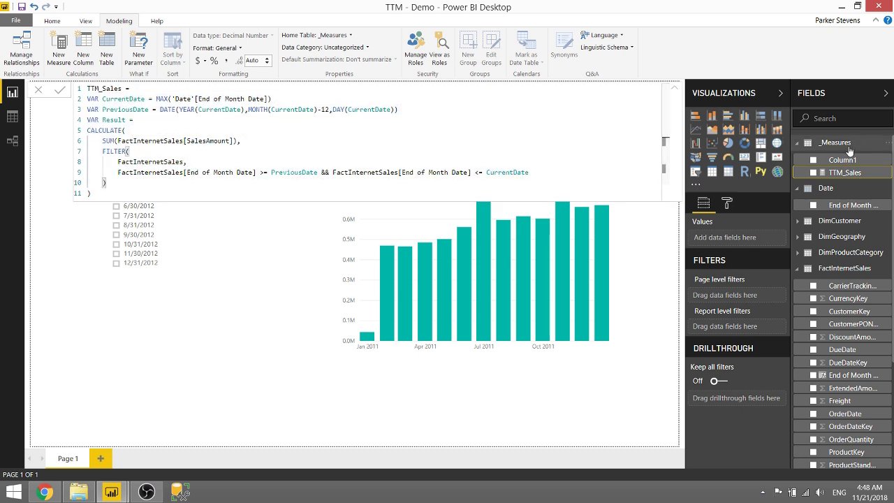
Step: Create a new measure in _Measures named TTM_Tax, pasting the formula and summing TaxAmt
right_click(838, 144)
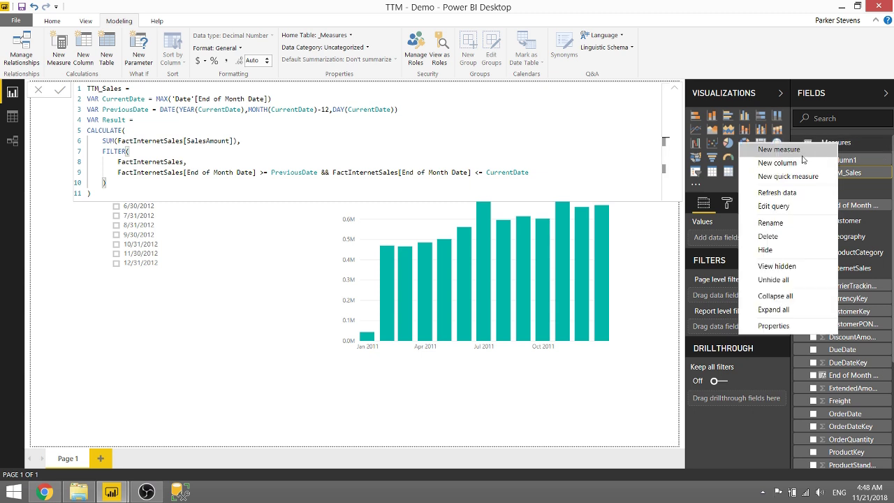
key("Escape")
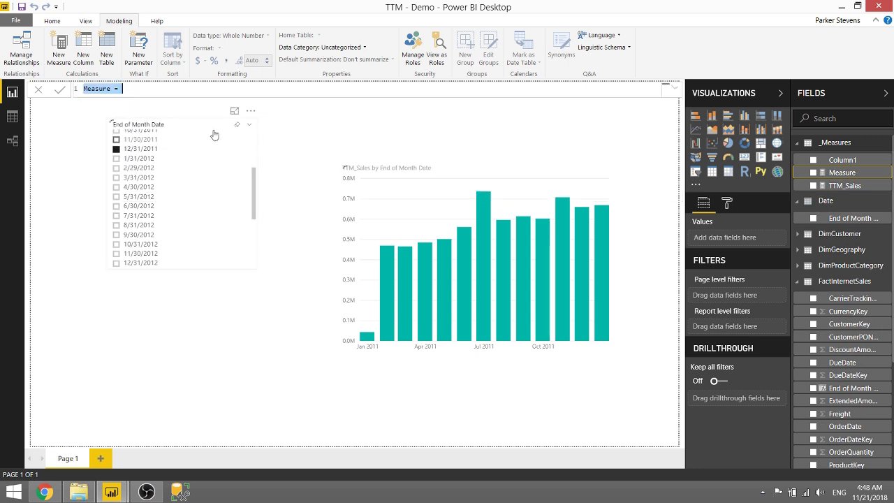
key("ctrl+v")
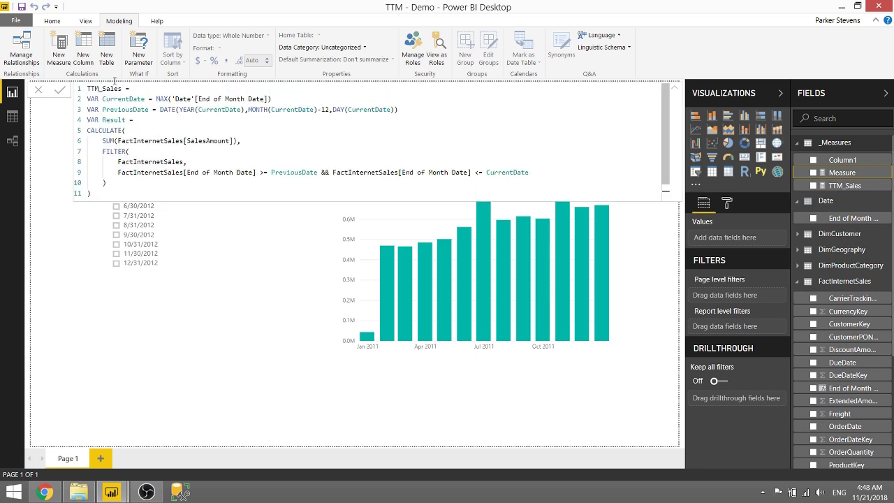
left_click_drag(122, 89, 102, 89)
type("Tax")
double_click(208, 142)
type("Tax")
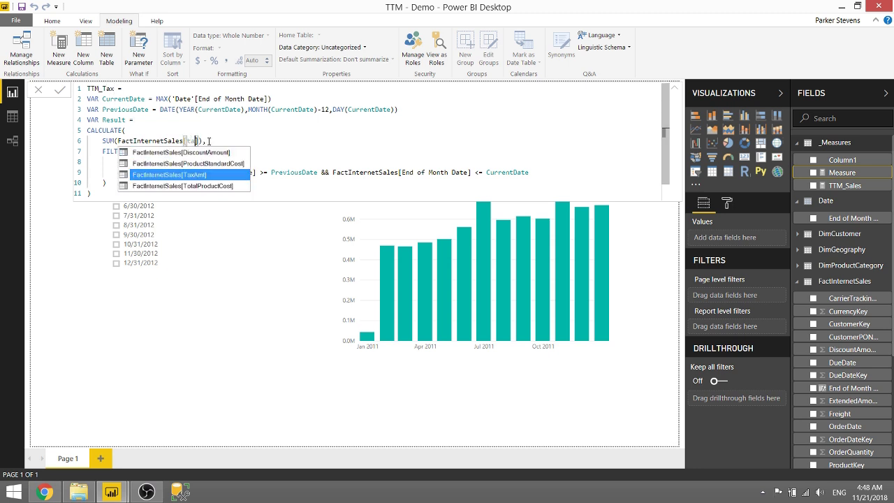
key("Tab")
left_click(297, 153)
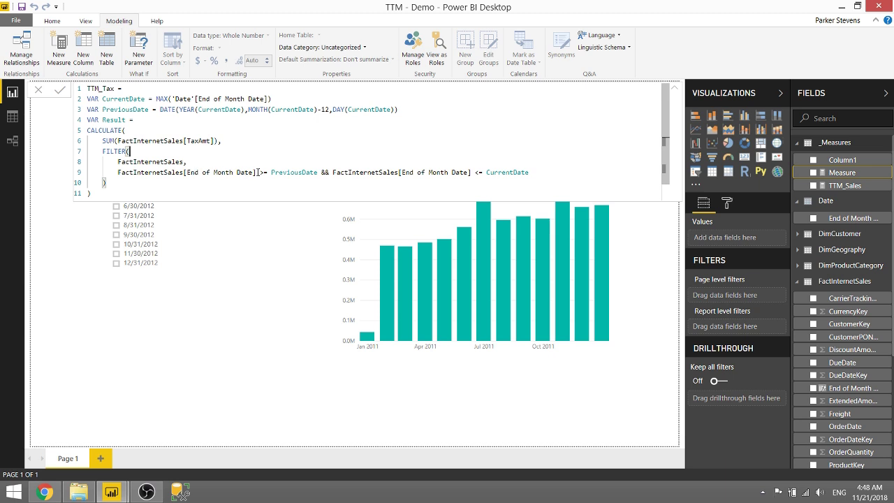
left_click(597, 144)
key("Return")
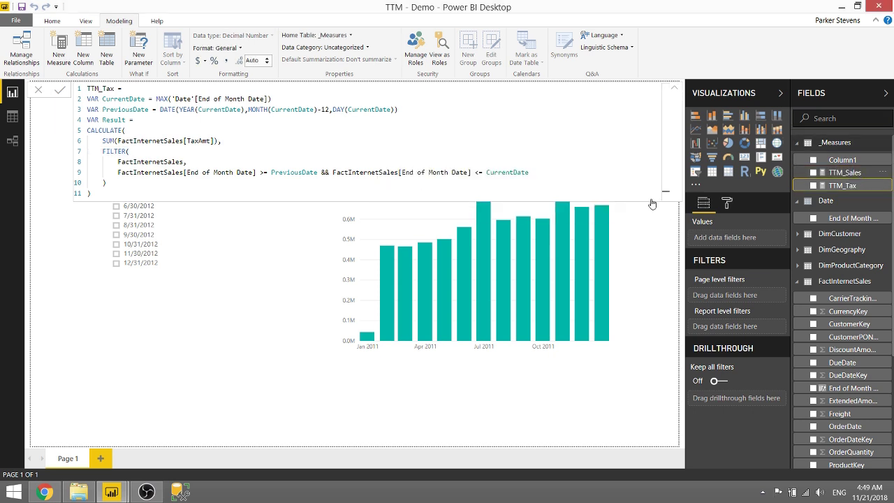
Step: Add TTM_Tax as the chart's line values, then test 5/31/2012 and 12/31/2012 before clearing the date
left_click(636, 243)
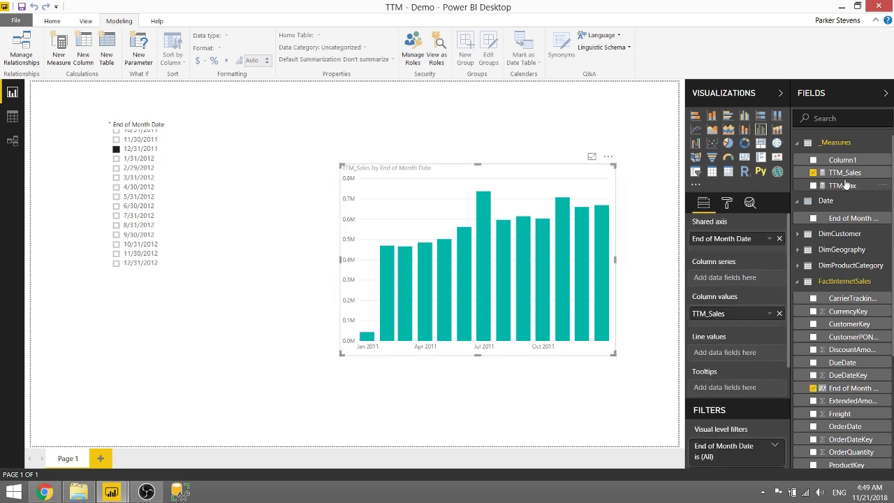
mouse_move(725, 364)
left_mouse_down()
mouse_move(704, 349)
mouse_move(735, 350)
left_mouse_up()
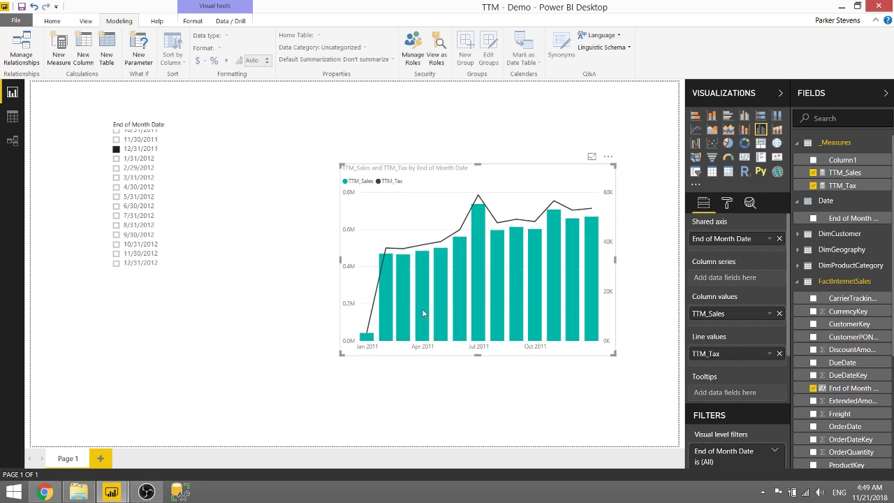
left_click(142, 199)
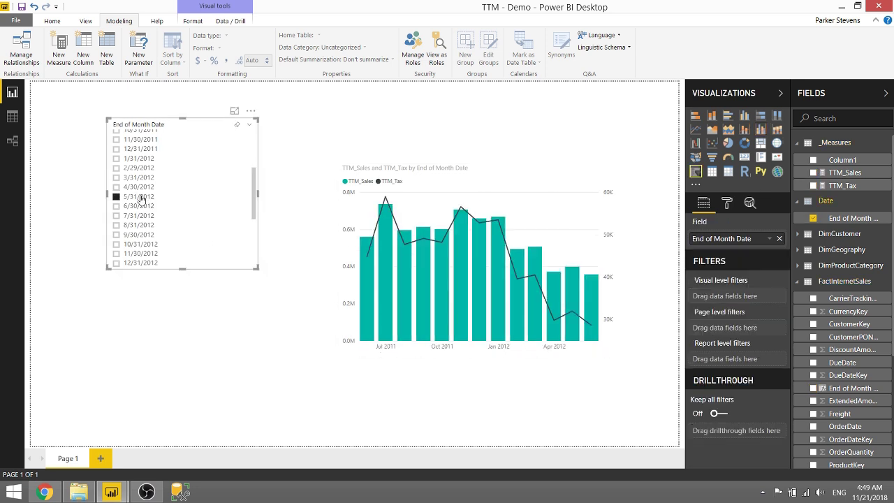
scroll(146, 206, "down", 3)
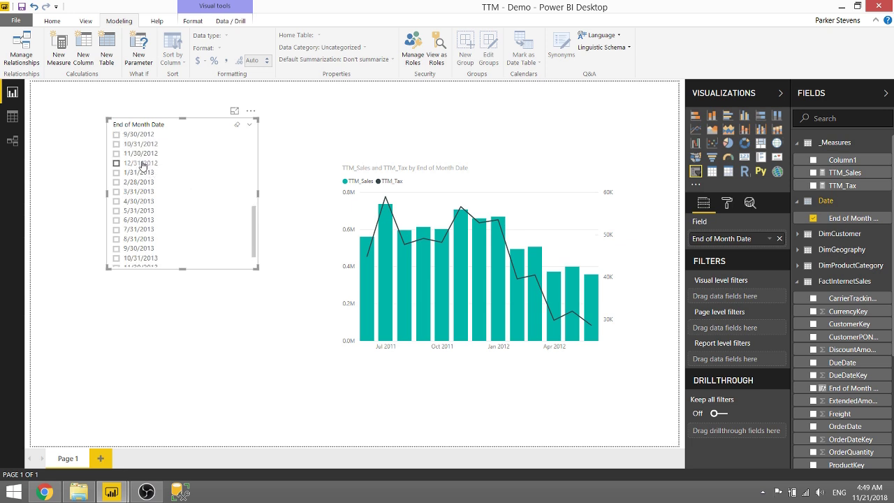
left_click(143, 165)
left_click(142, 165)
scroll(155, 188, "down", 2)
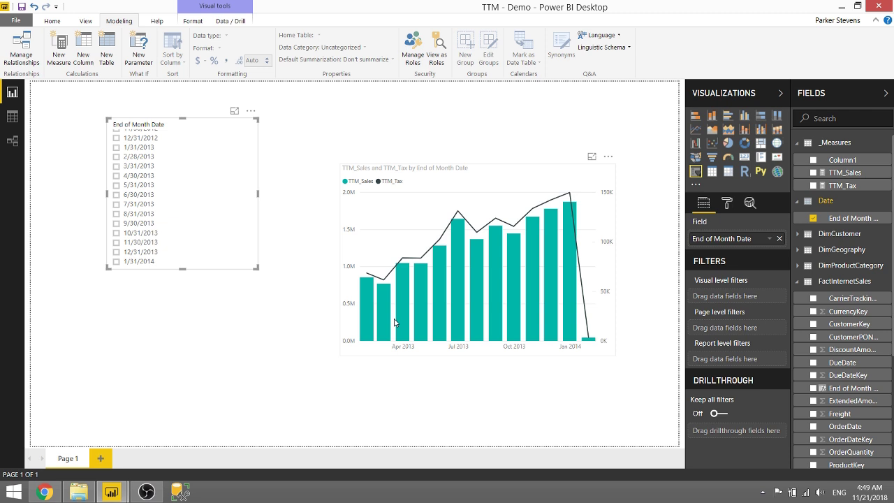
Step: Move the combo chart left and the date slicer lower, then collapse the Visualizations pane
left_click(534, 176)
left_click_drag(536, 178, 482, 177)
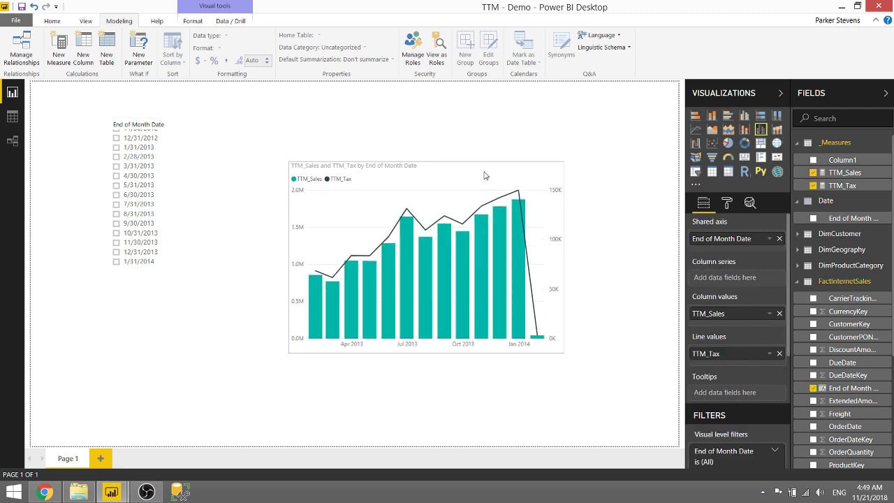
left_click(184, 130)
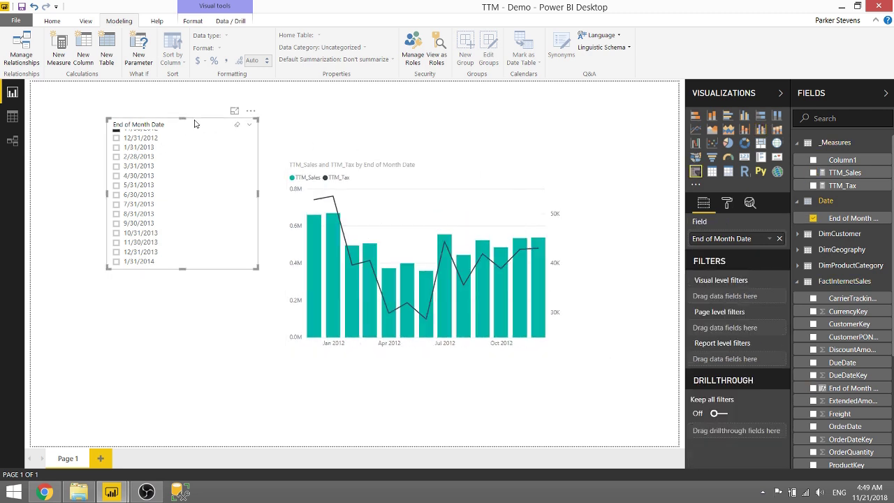
left_click_drag(195, 124, 196, 190)
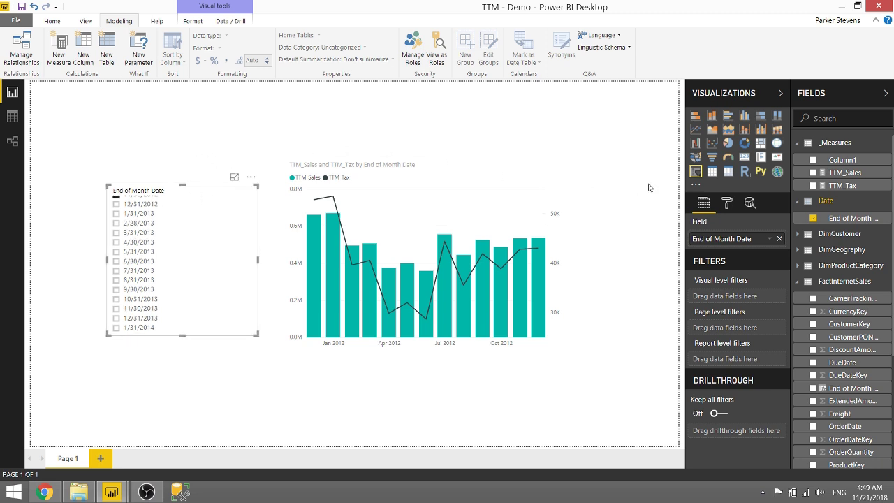
left_click(781, 93)
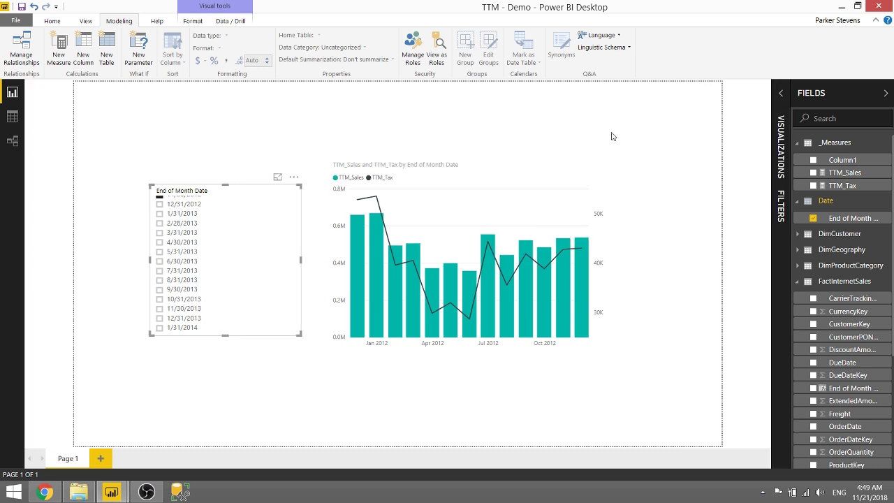
left_click(656, 132)
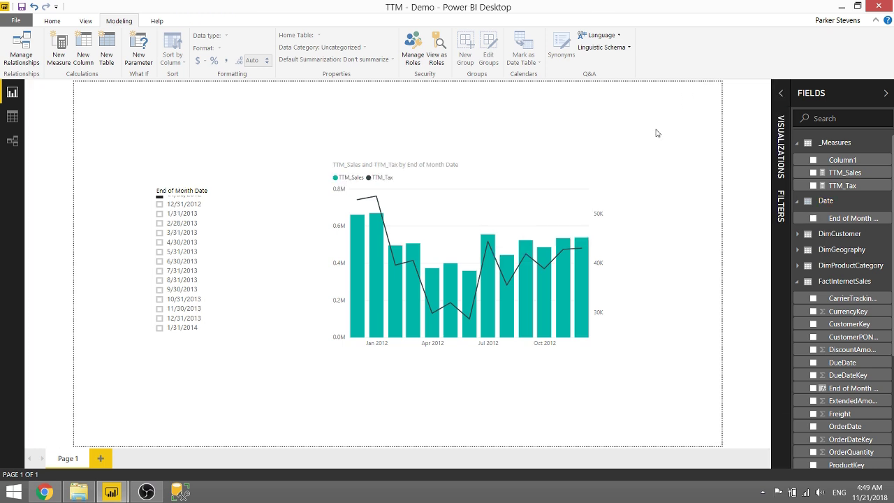